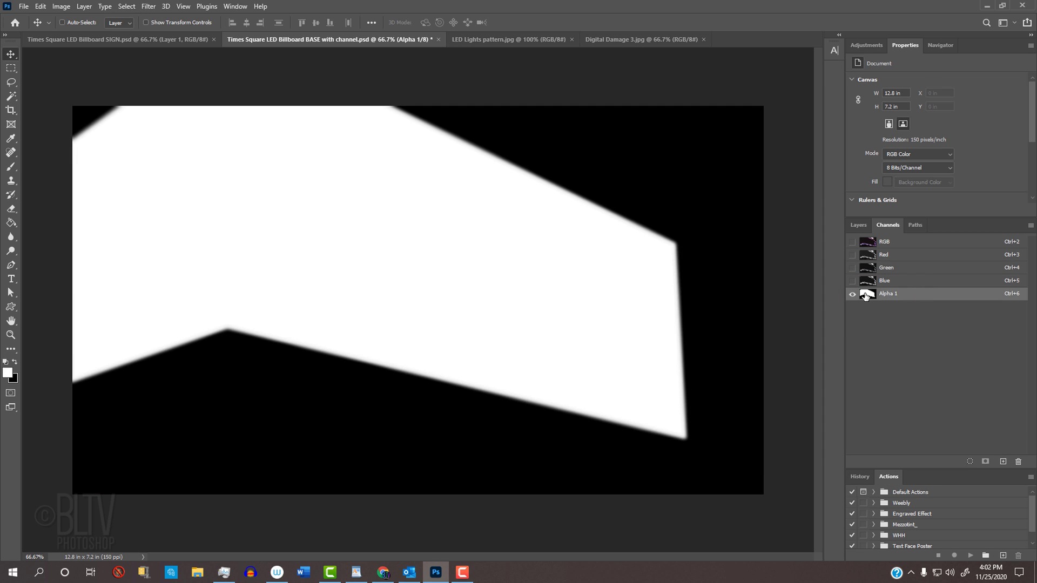
Return the billboard to its RGB view, show its layers, and bring up the LED Lights pattern document
click(867, 244)
click(858, 224)
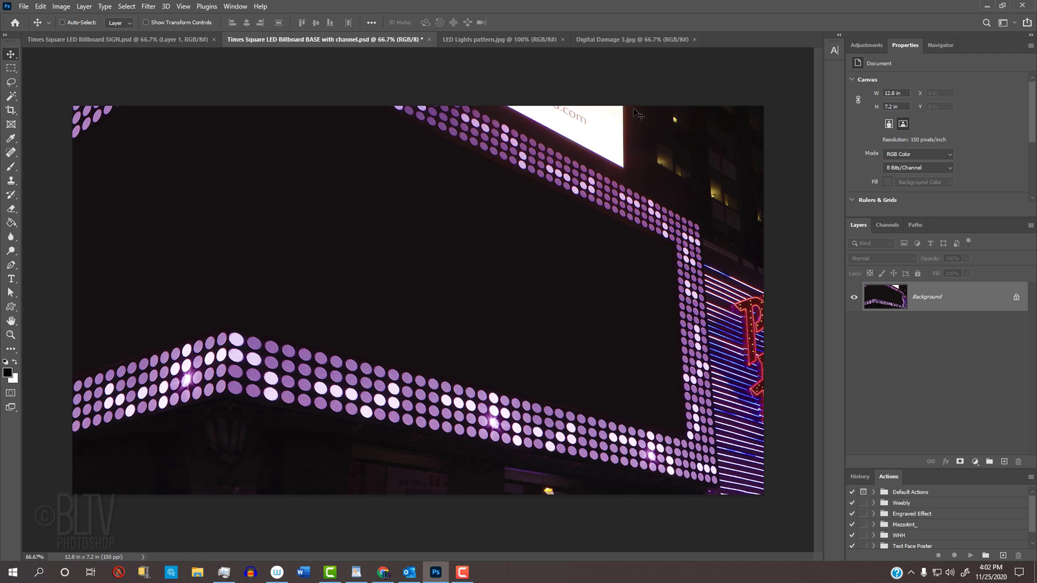
click(485, 39)
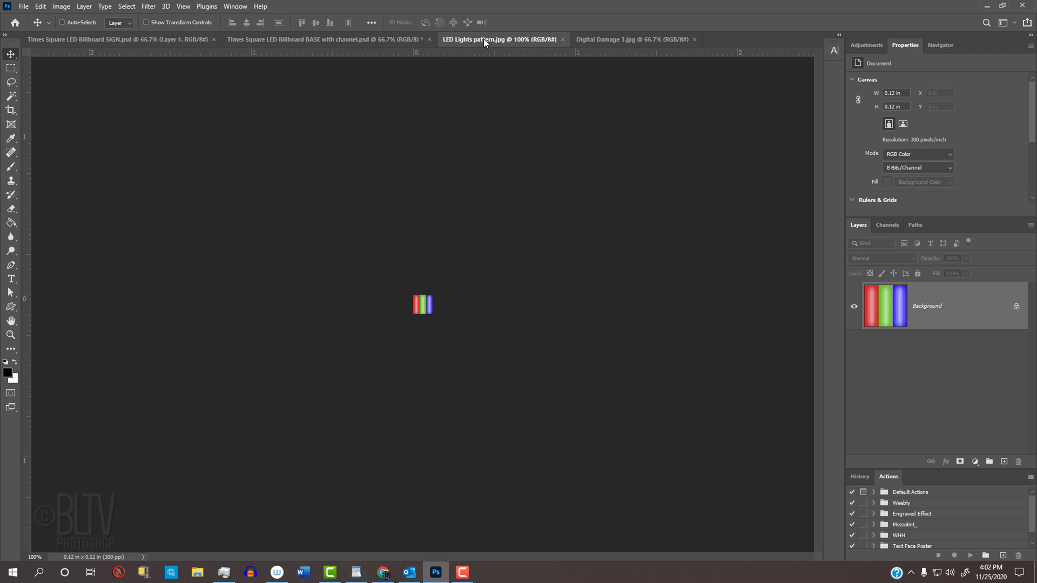
On the Digital Damage 3 document, hide the glitch image layer
click(617, 41)
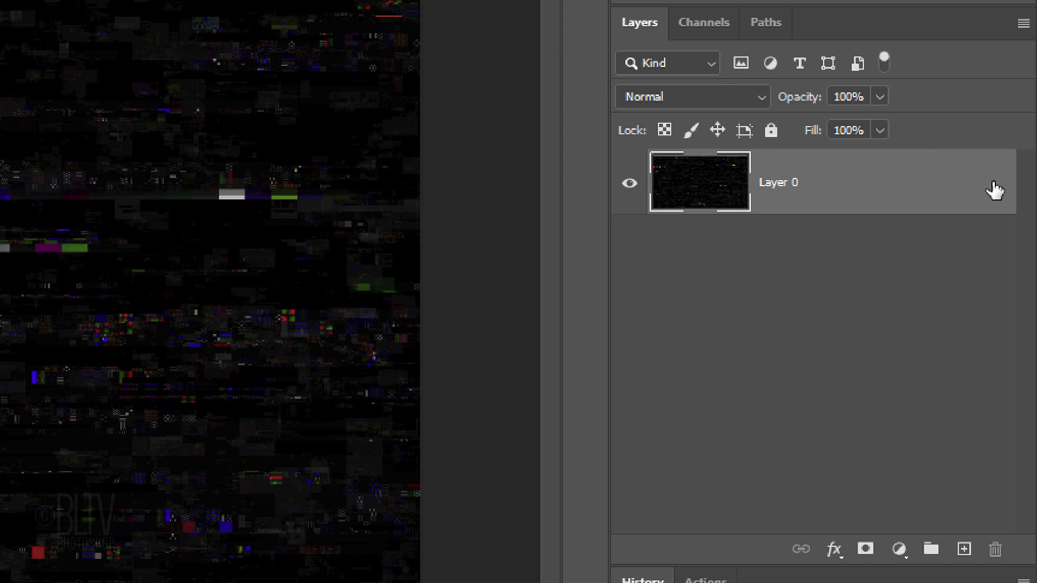
click(629, 185)
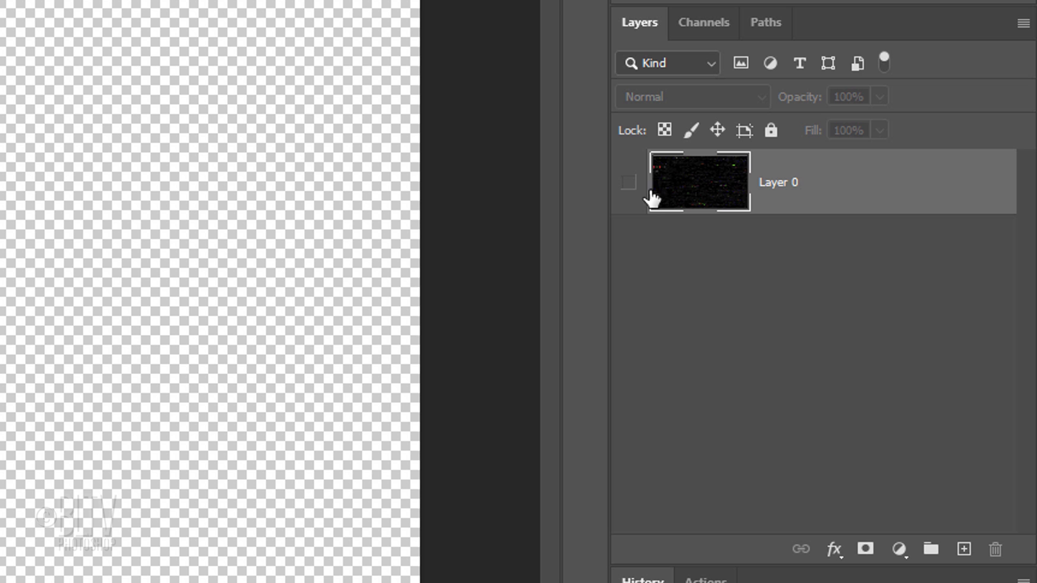
Add Layer 1 below Layer 0 and choose a Fill colour of dark grey 1a1a1a (B 10)
ctrl+click(964, 551)
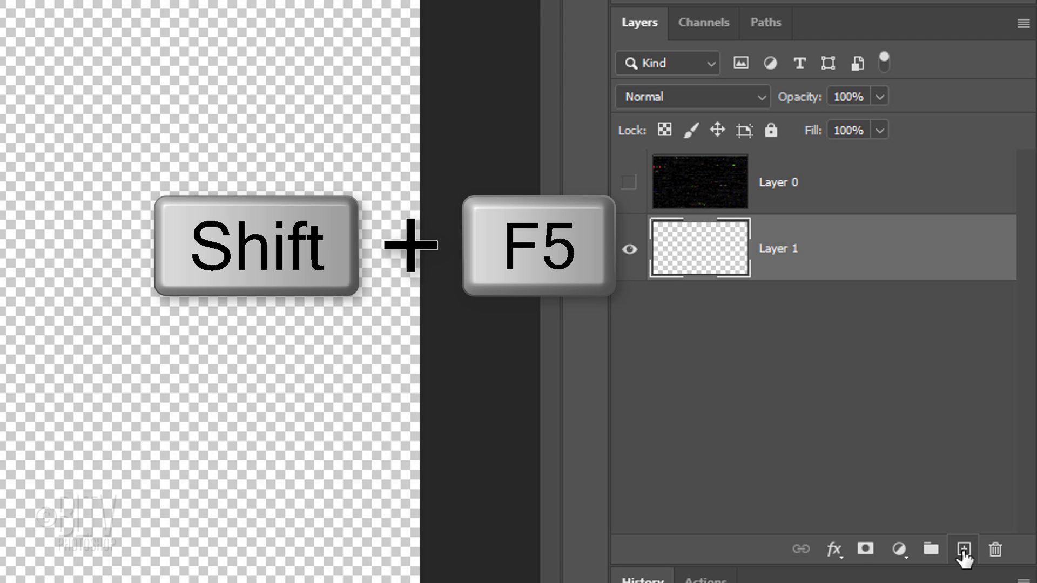
key(shift+F5)
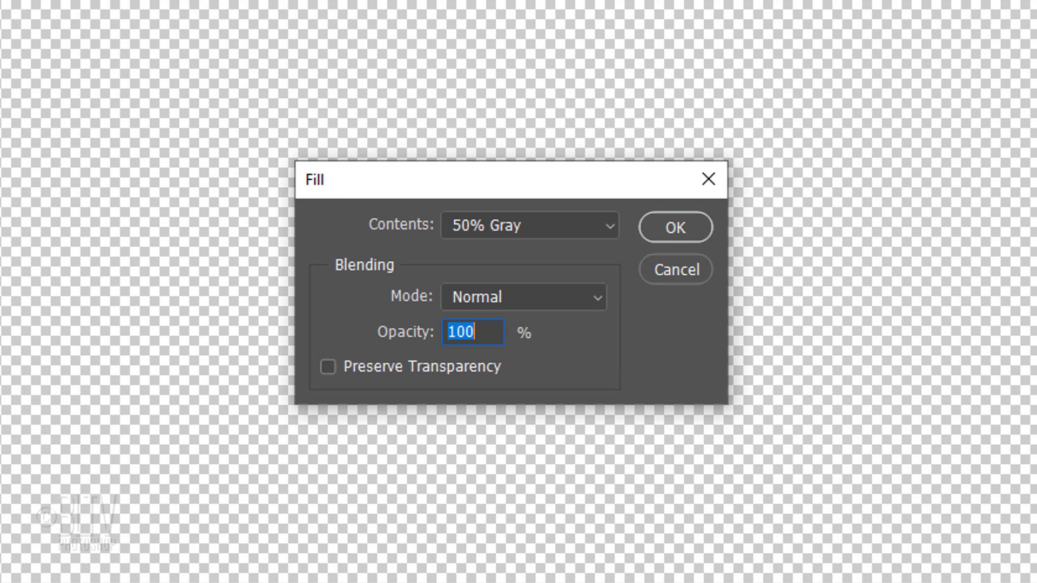
click(606, 225)
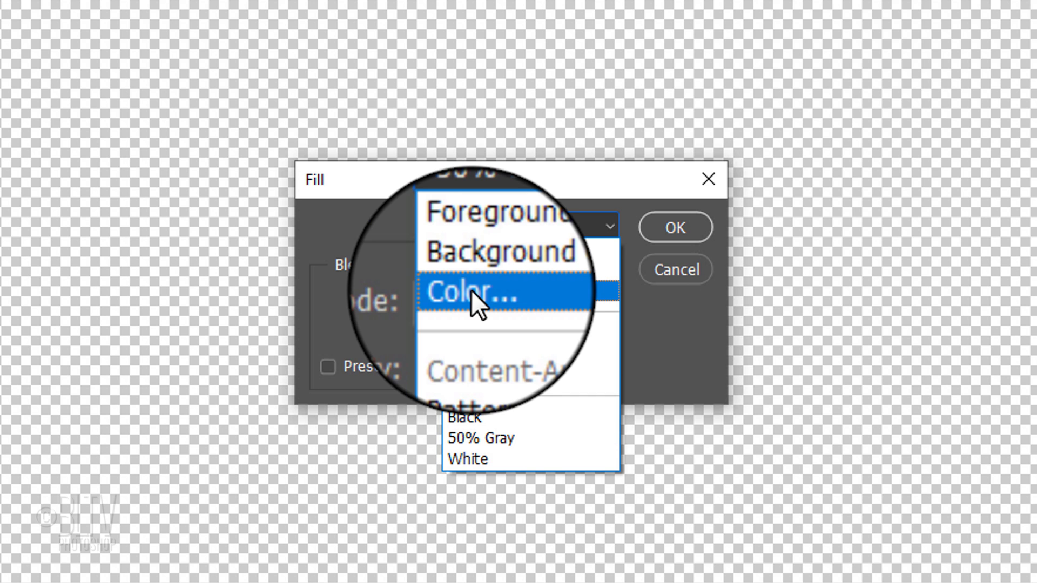
click(470, 290)
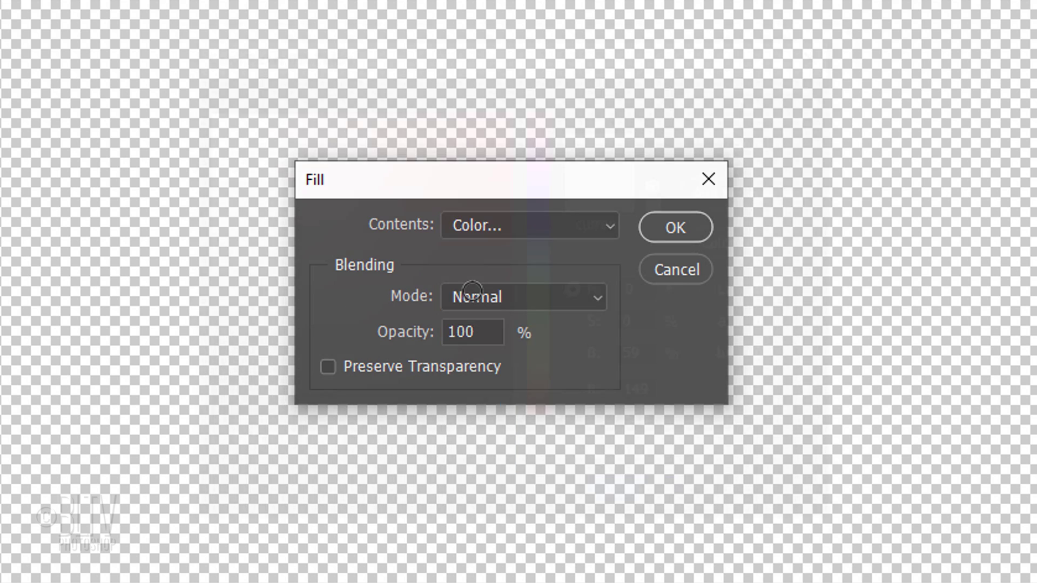
drag(373, 343, 119, 450)
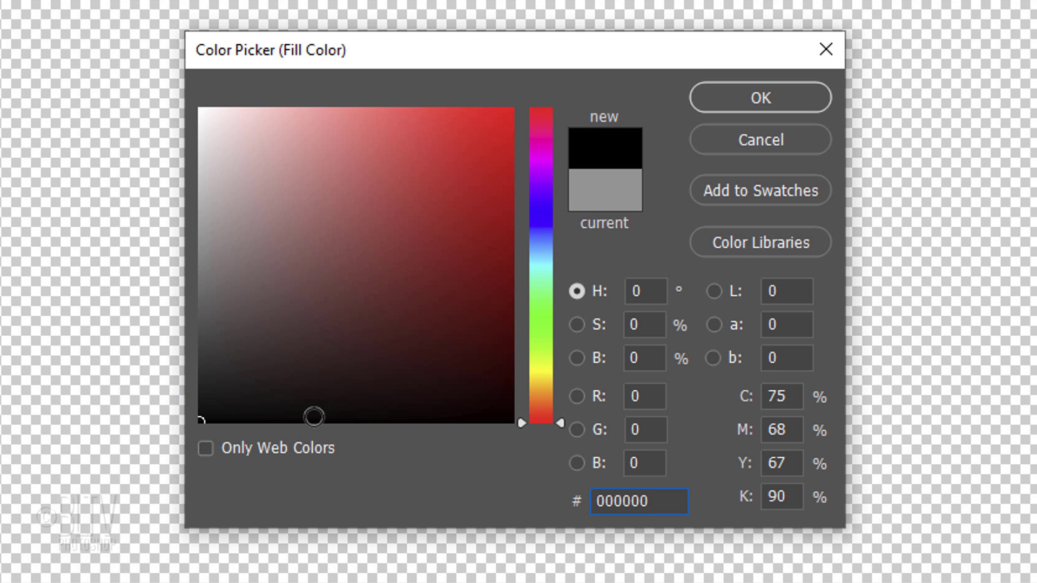
double_click(655, 358)
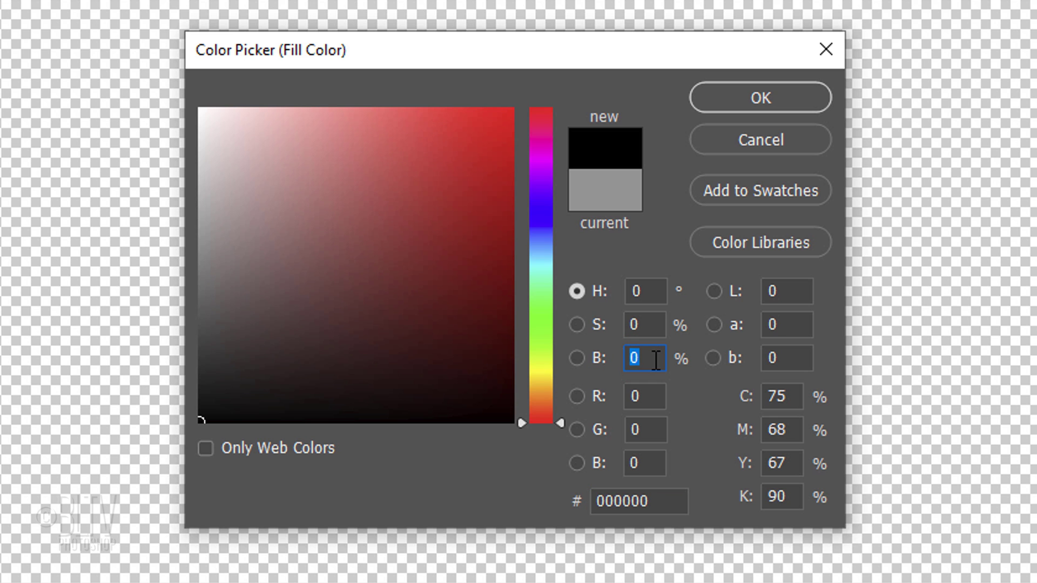
text(10)
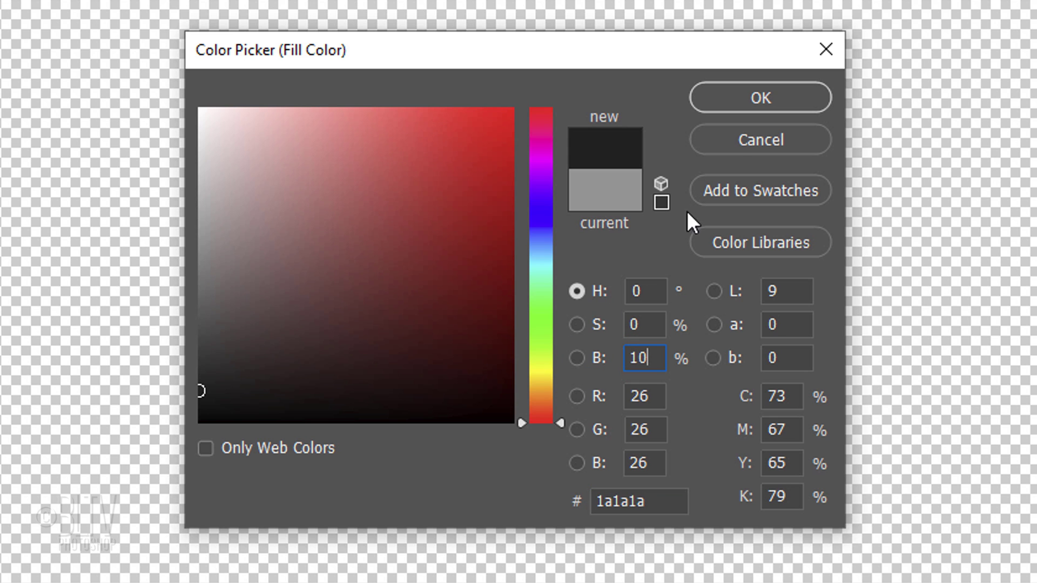
click(761, 92)
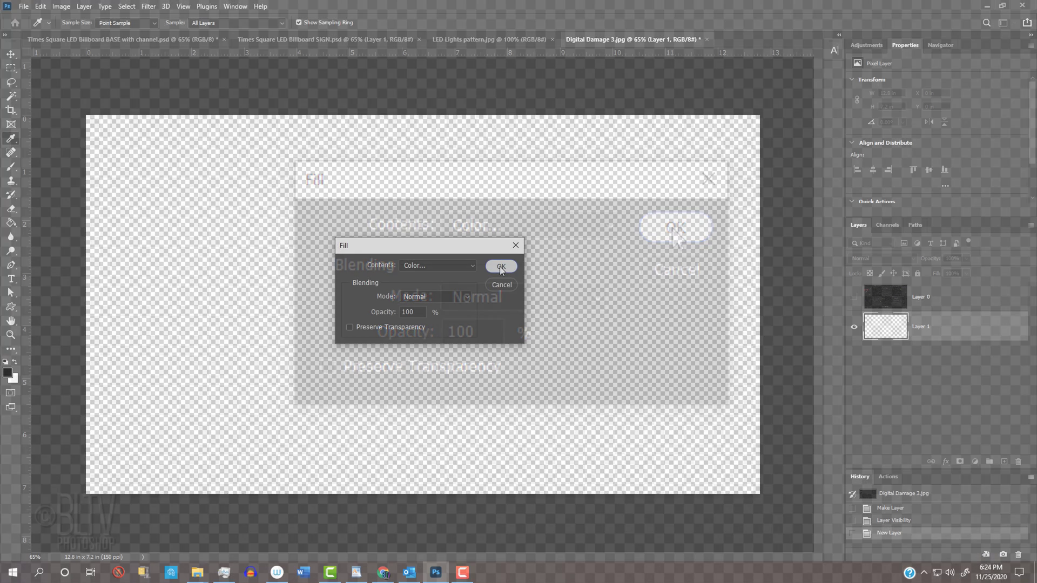
Fill Layer 1 with the dark grey and set up the Horizontal Type Tool with Bebas Neue
click(501, 269)
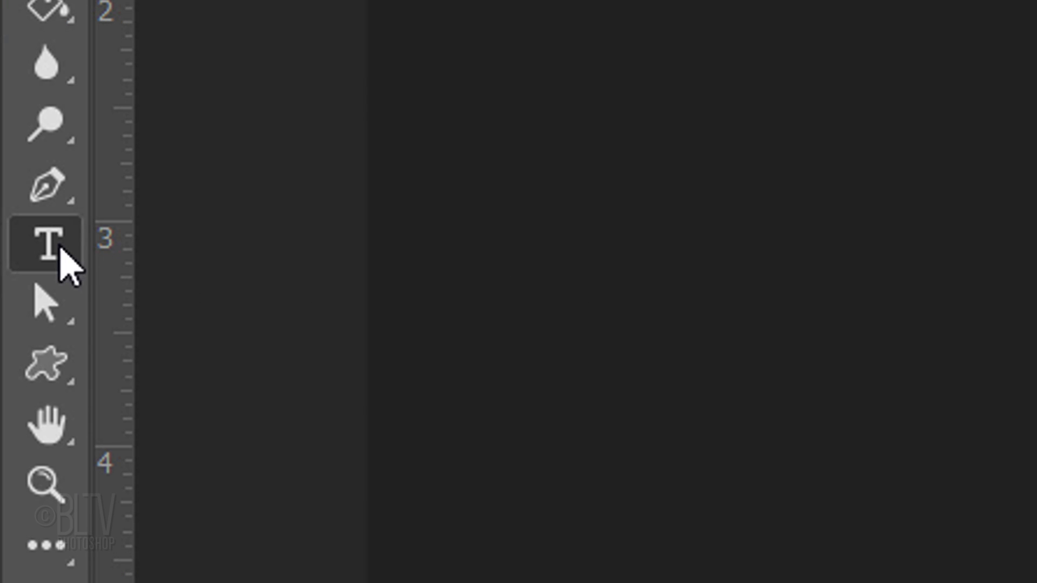
right_click(13, 280)
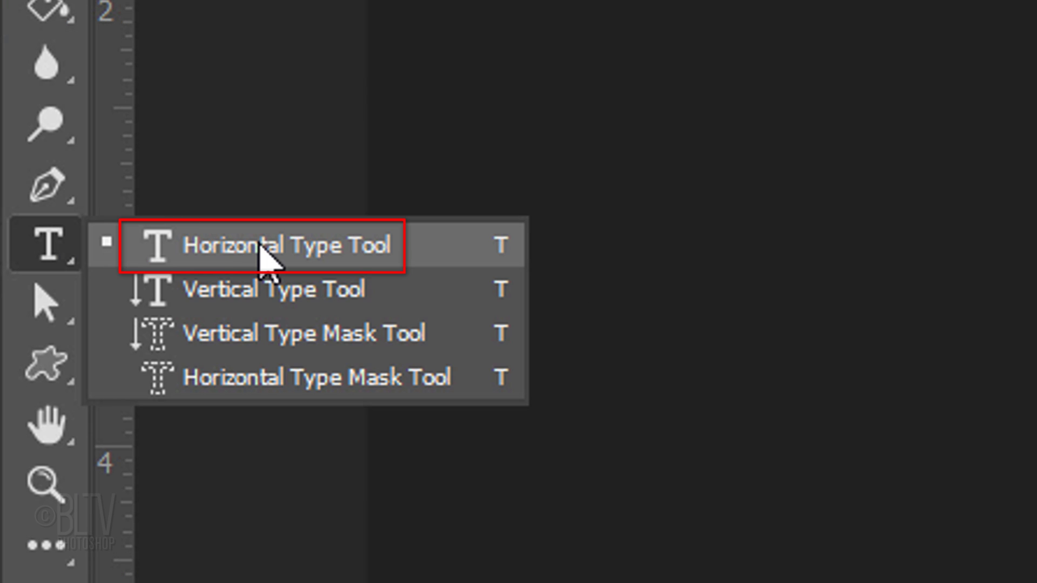
click(265, 250)
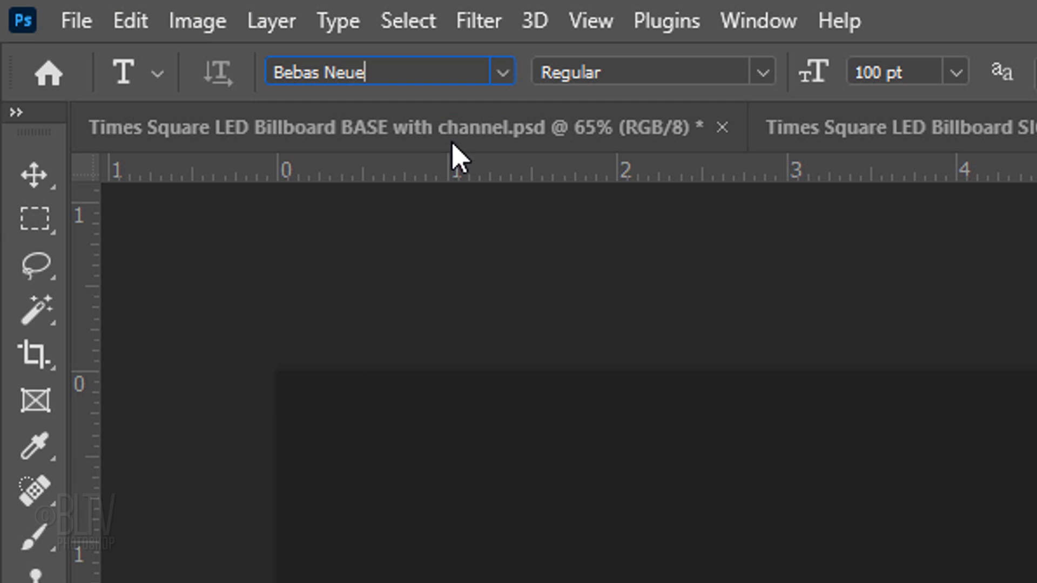
click(502, 73)
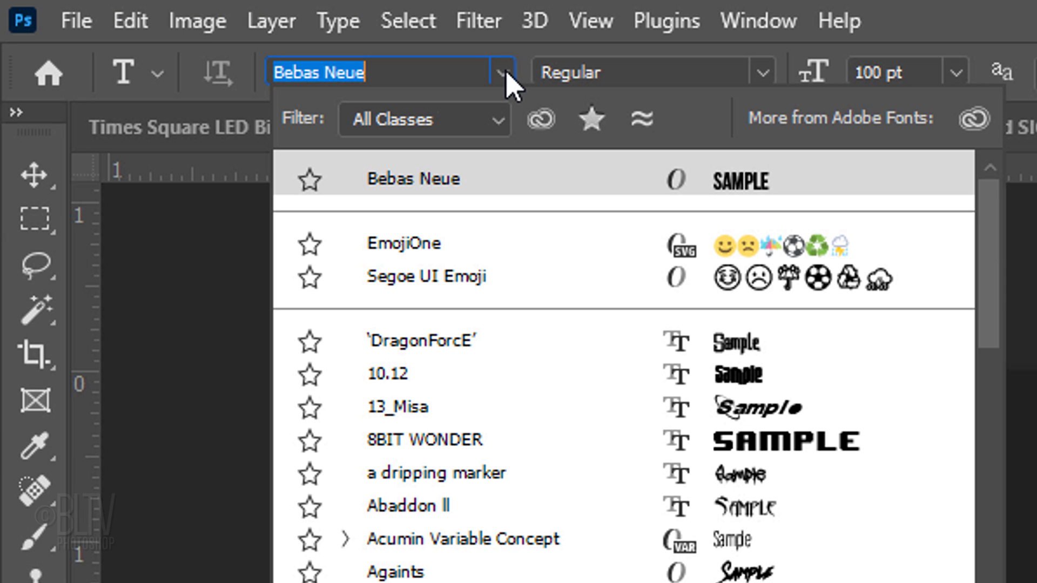
click(507, 77)
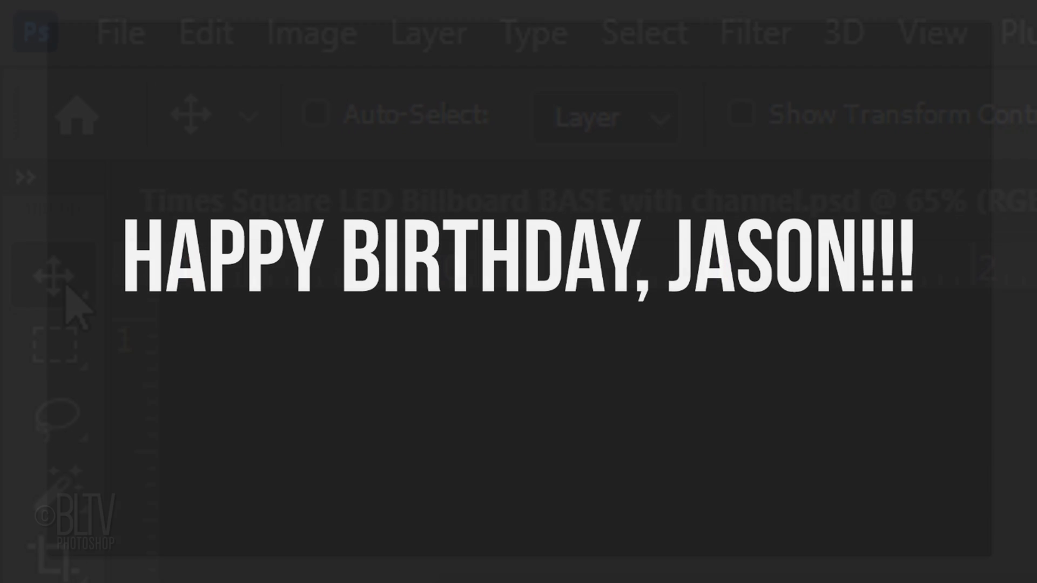
Select the whole canvas and vertically centre the HAPPY BIRTHDAY, JASON!!! text
key(ctrl+a)
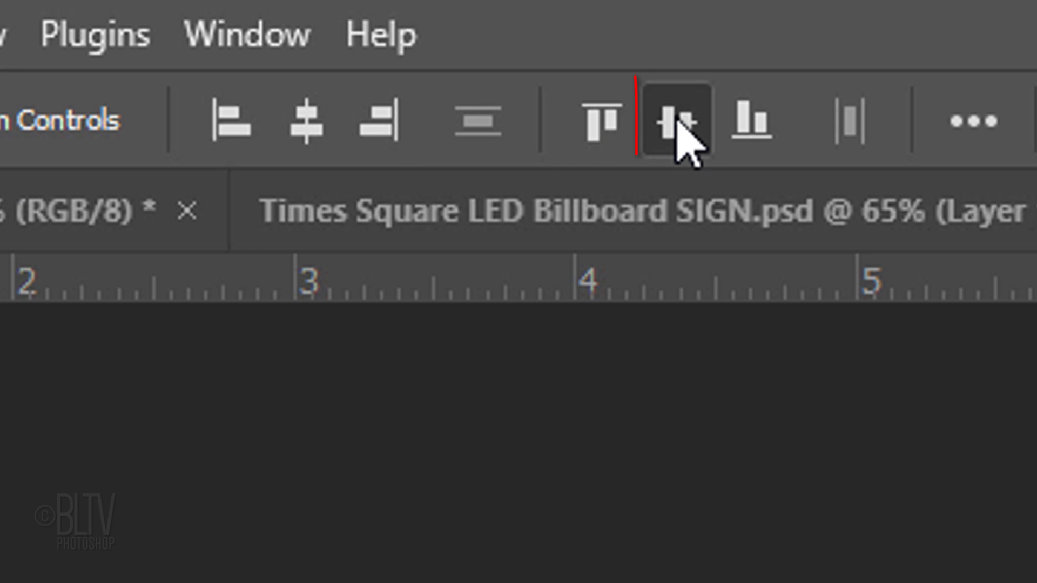
click(675, 120)
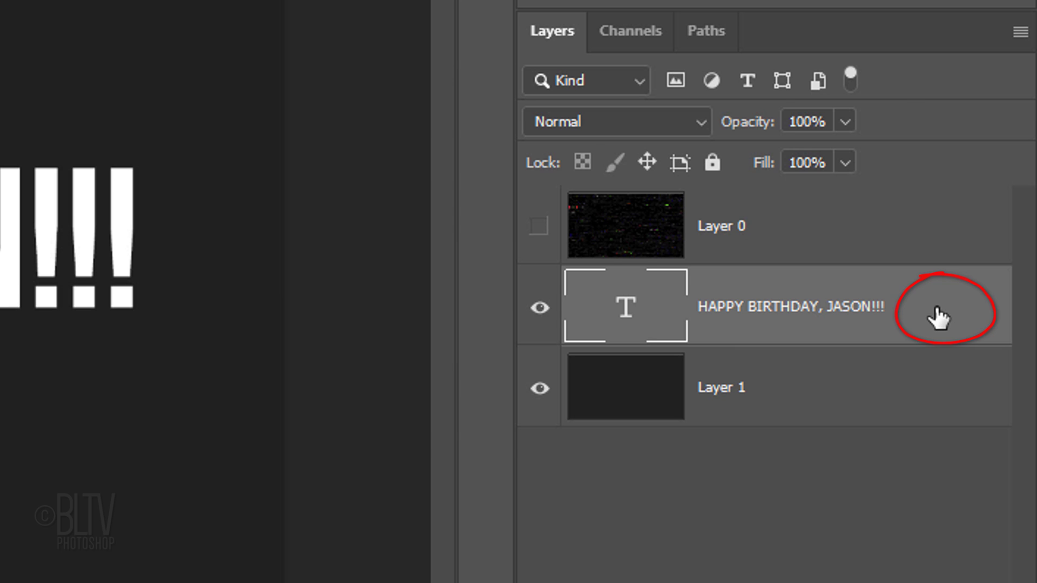
Apply a white Outer Glow, 30% opacity and 60 px size, to the text layer
double_click(938, 317)
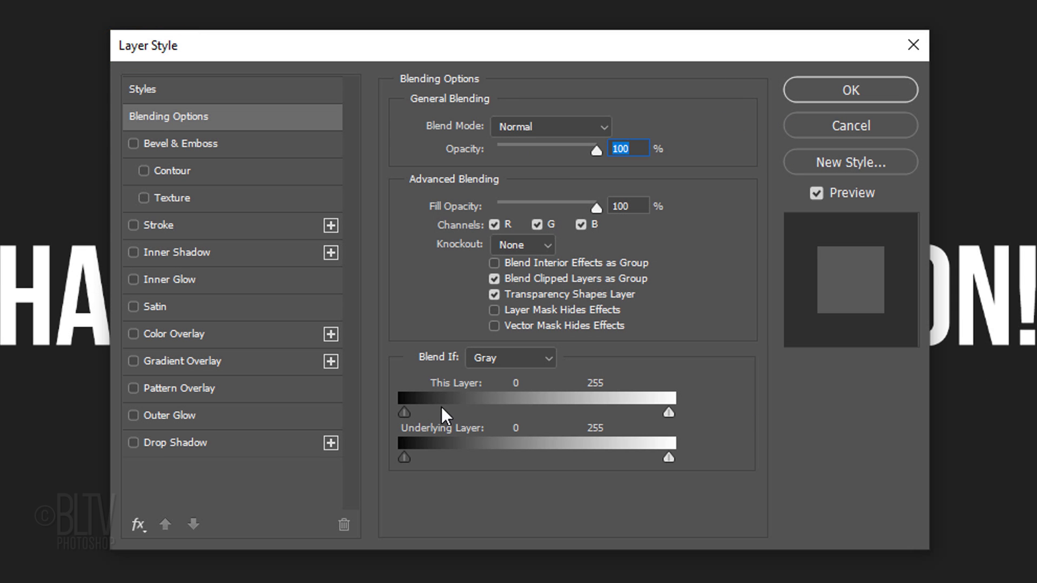
click(183, 417)
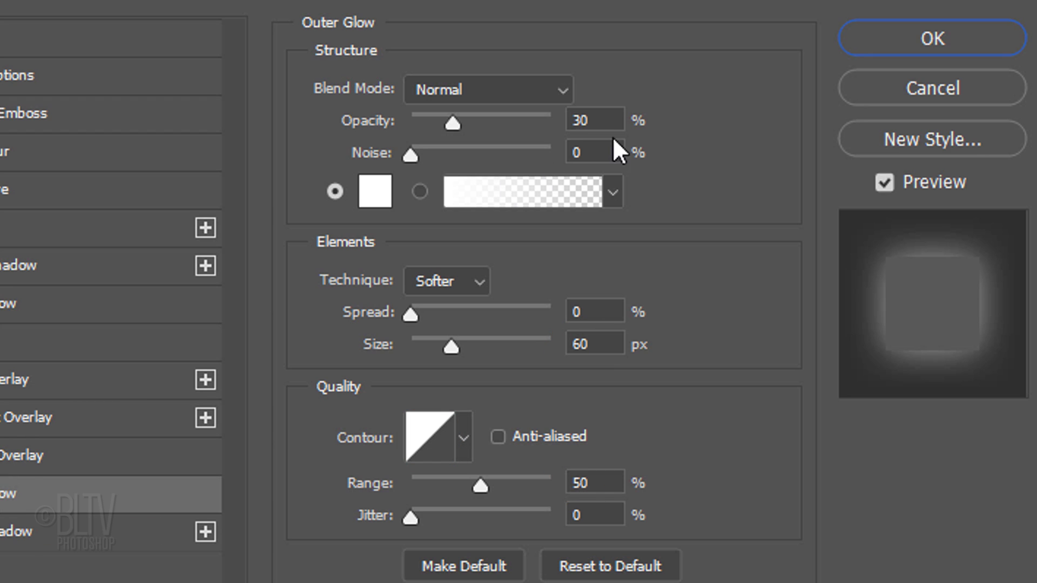
click(930, 37)
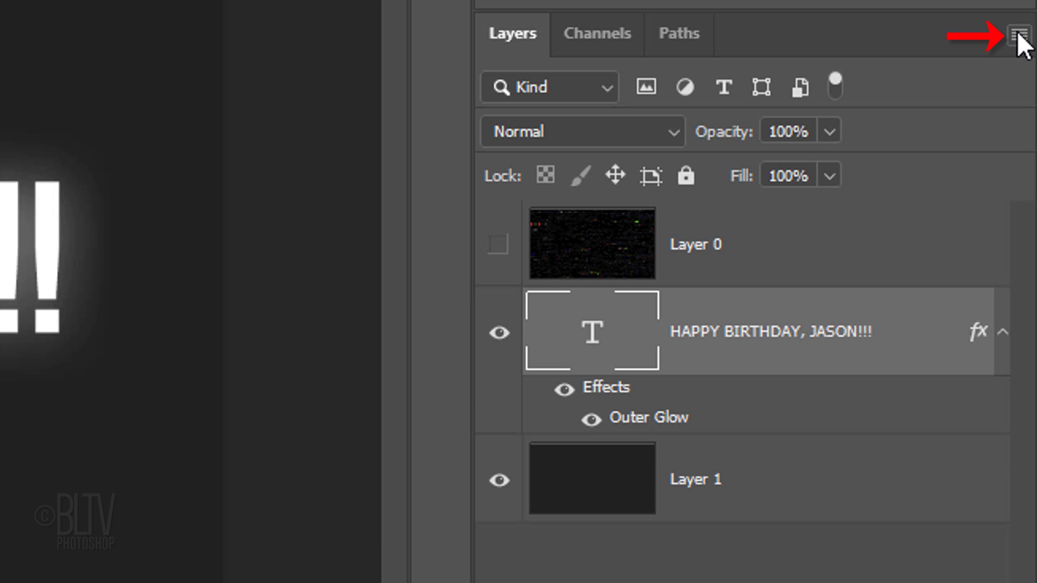
Convert the text layer to a smart object and apply a Gaussian Blur
click(1018, 36)
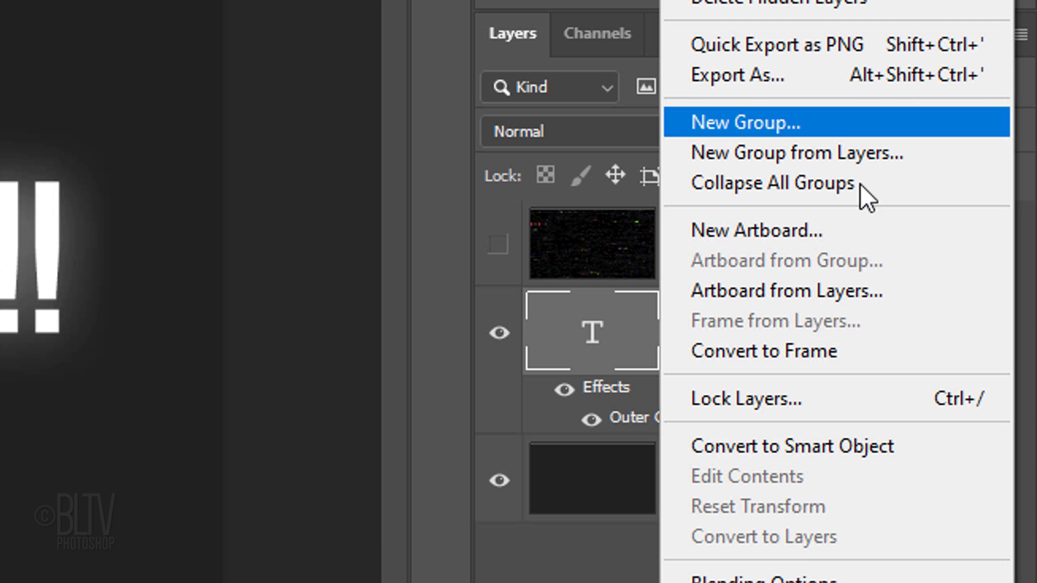
click(759, 446)
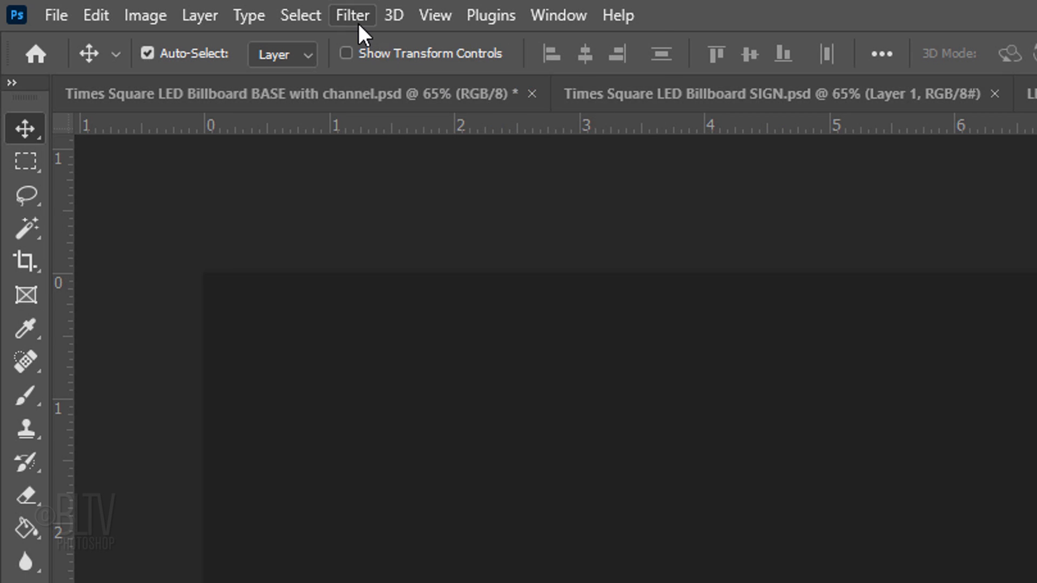
click(352, 16)
mouse_move(368, 368)
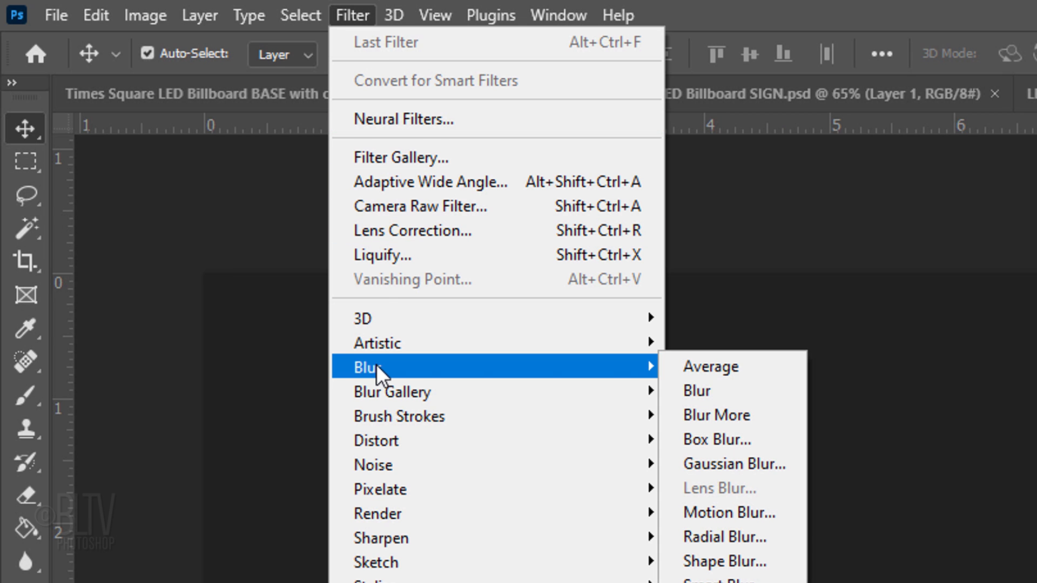
click(730, 464)
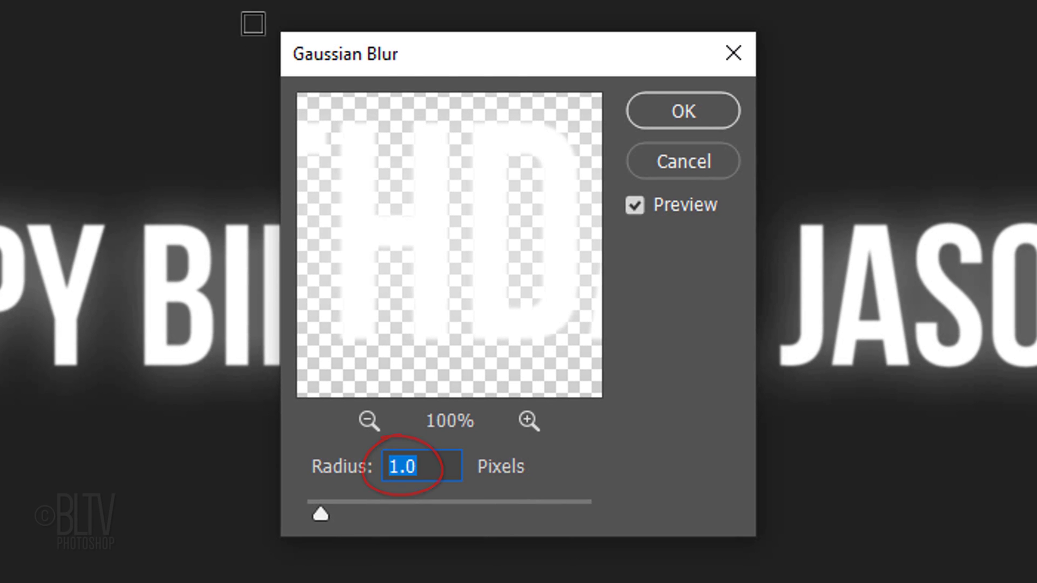
click(669, 110)
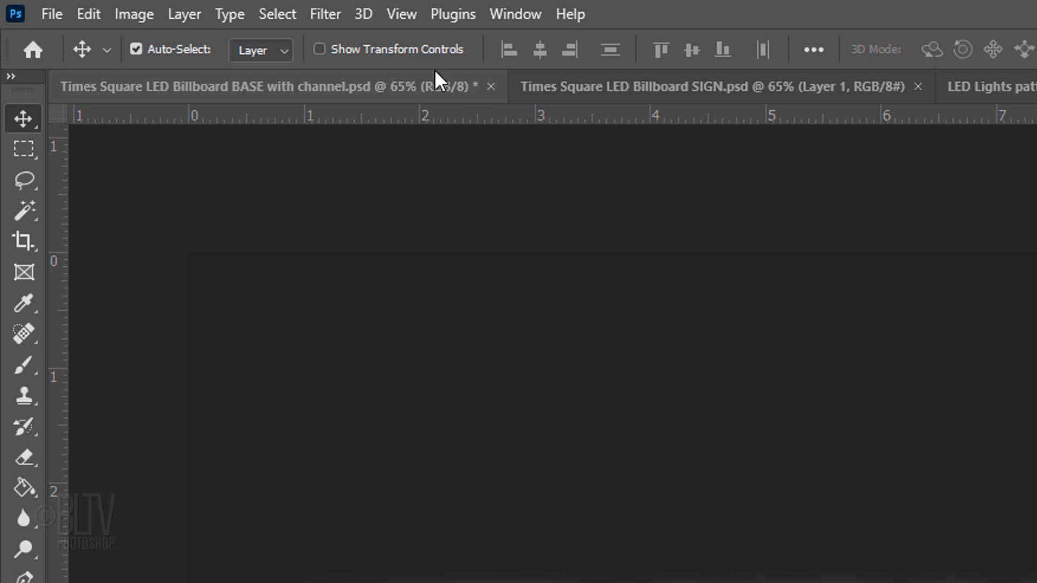
Add a vertical Motion Blur and a Mosaic filter with cell size 4
click(326, 14)
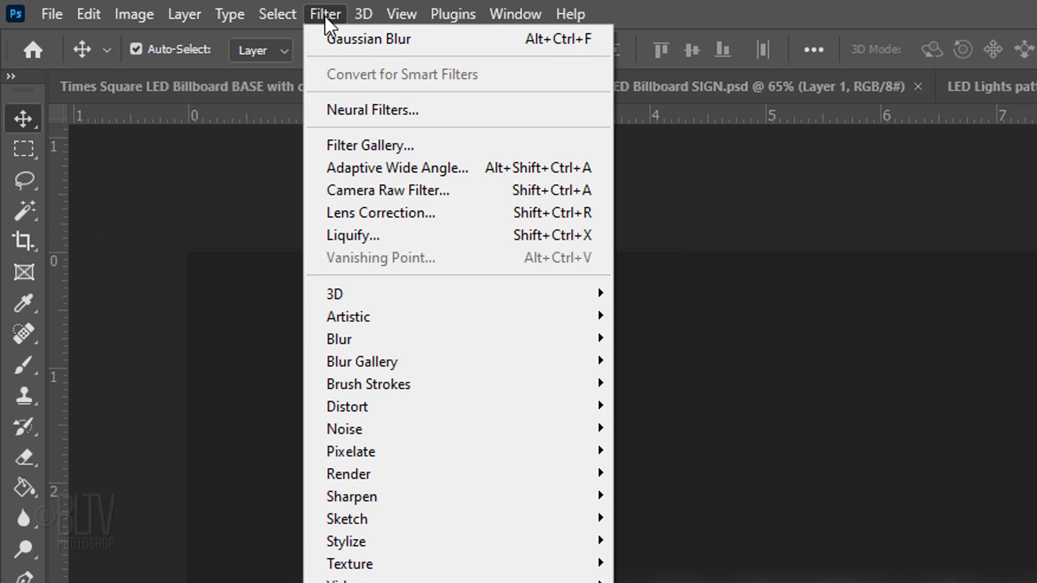
mouse_move(348, 339)
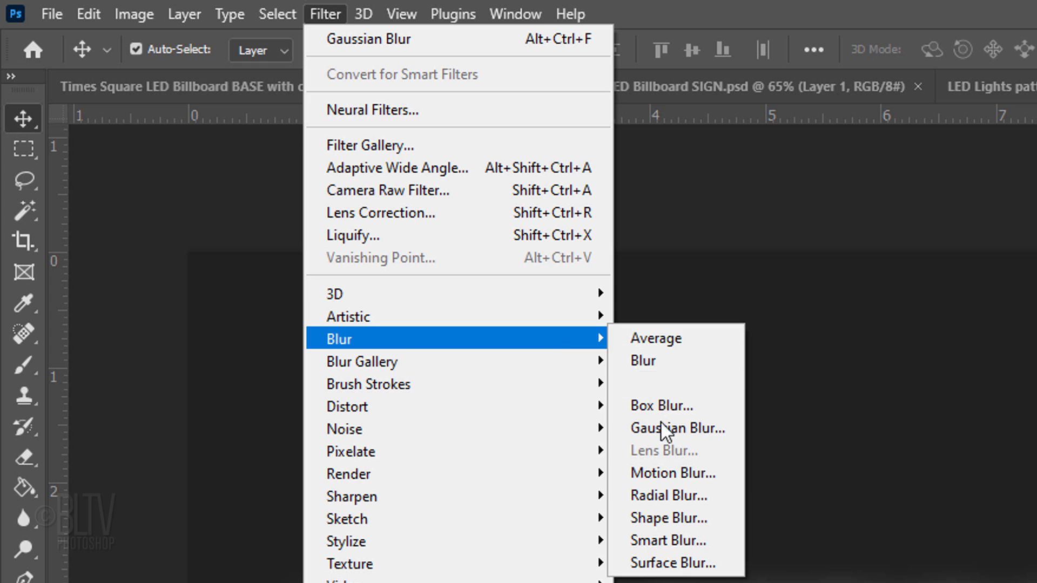
click(663, 475)
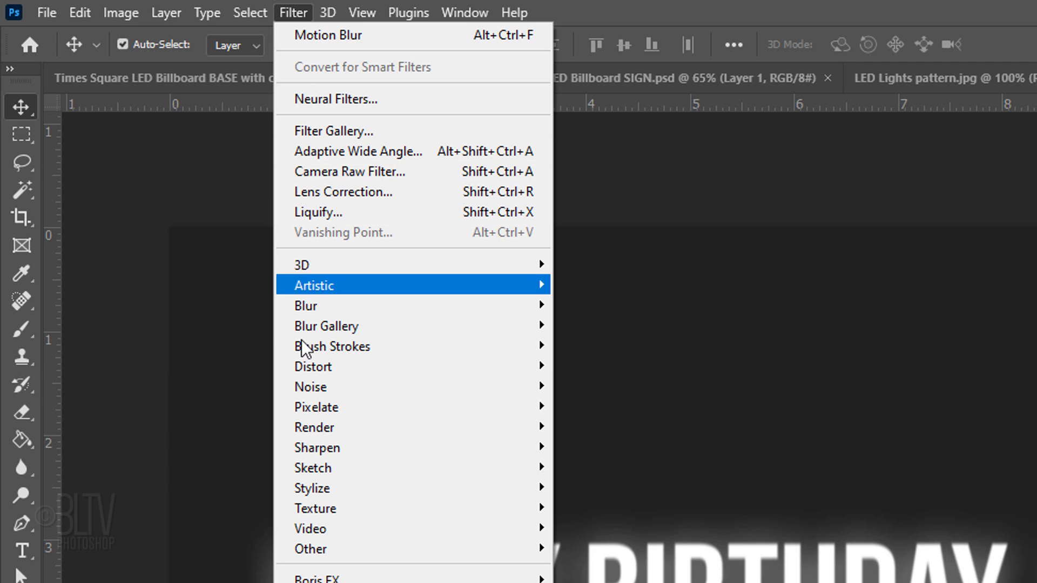
mouse_move(351, 451)
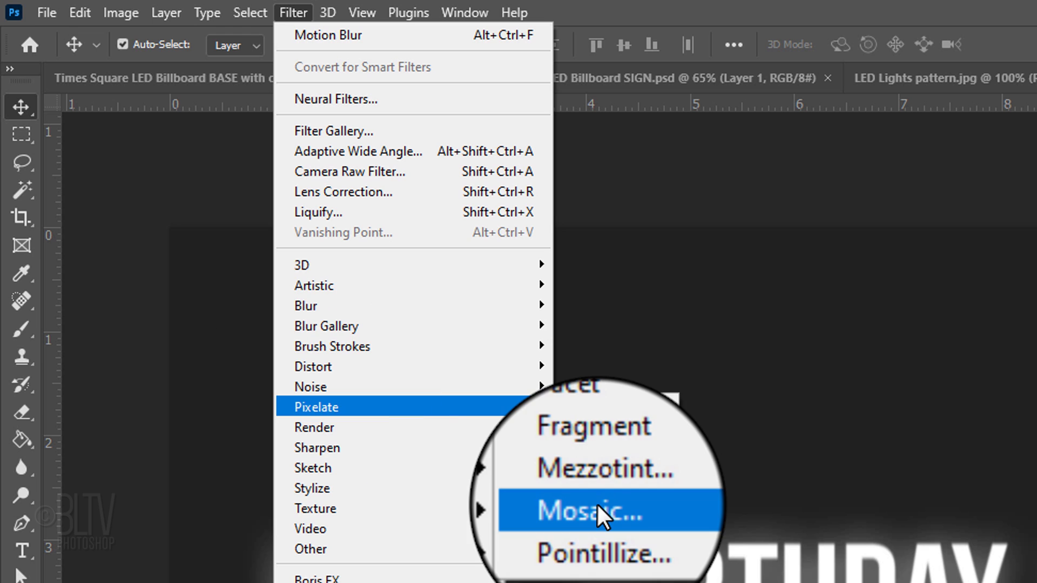
click(594, 507)
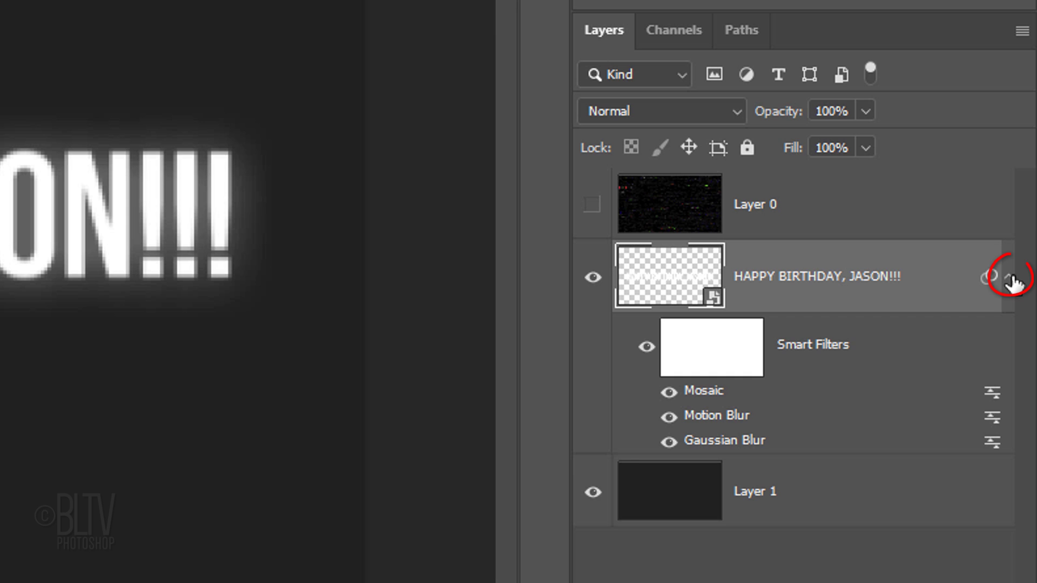
Define the LED Lights pattern.jpg image as a new pattern
click(1008, 278)
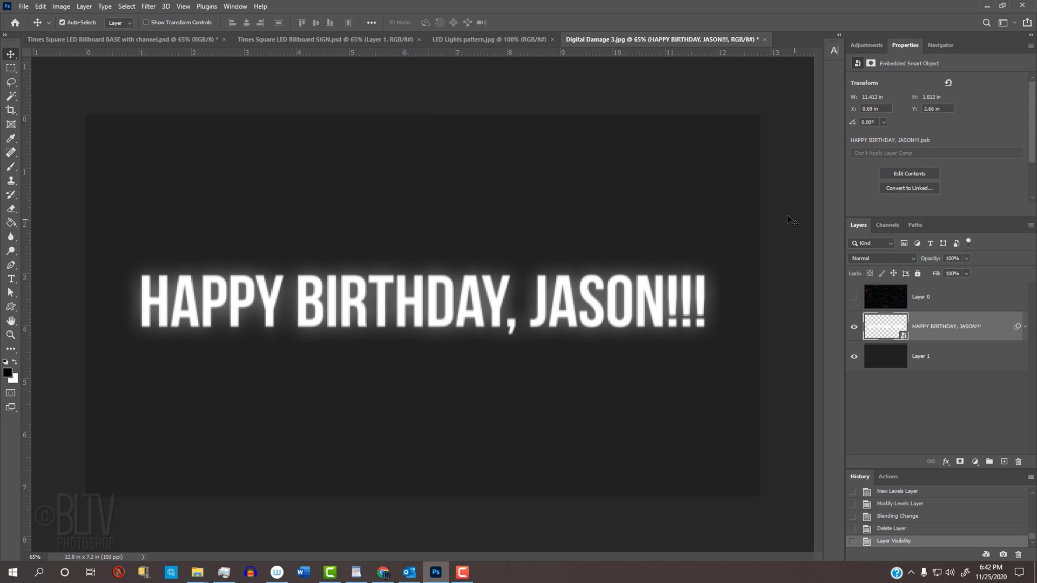
click(487, 39)
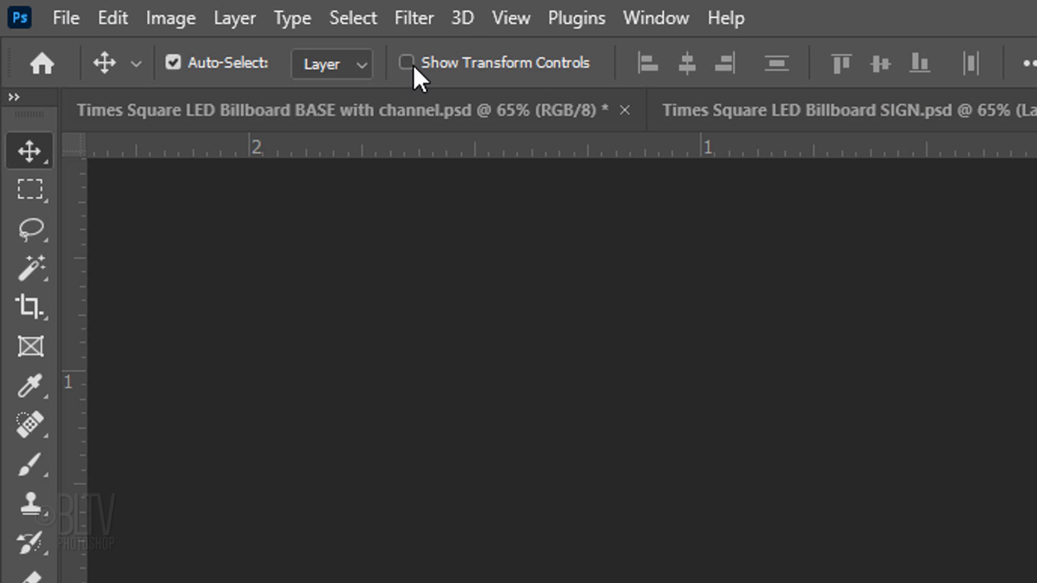
click(110, 20)
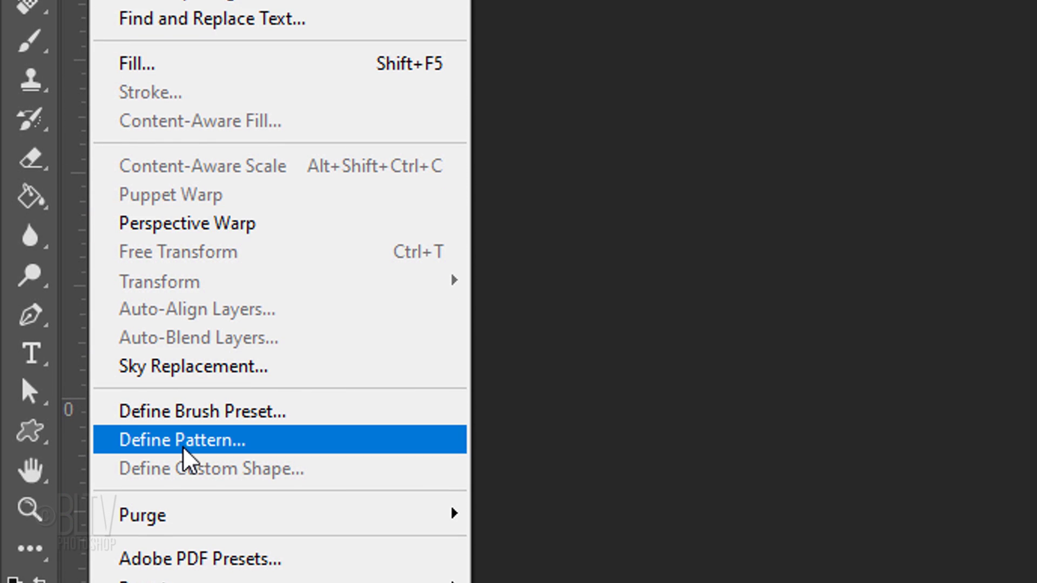
click(182, 449)
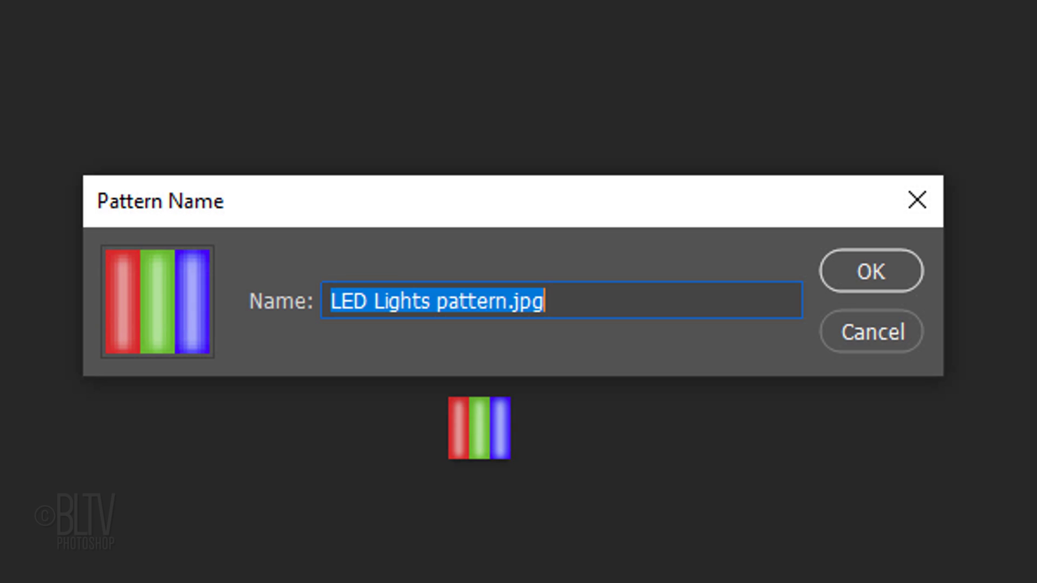
click(867, 276)
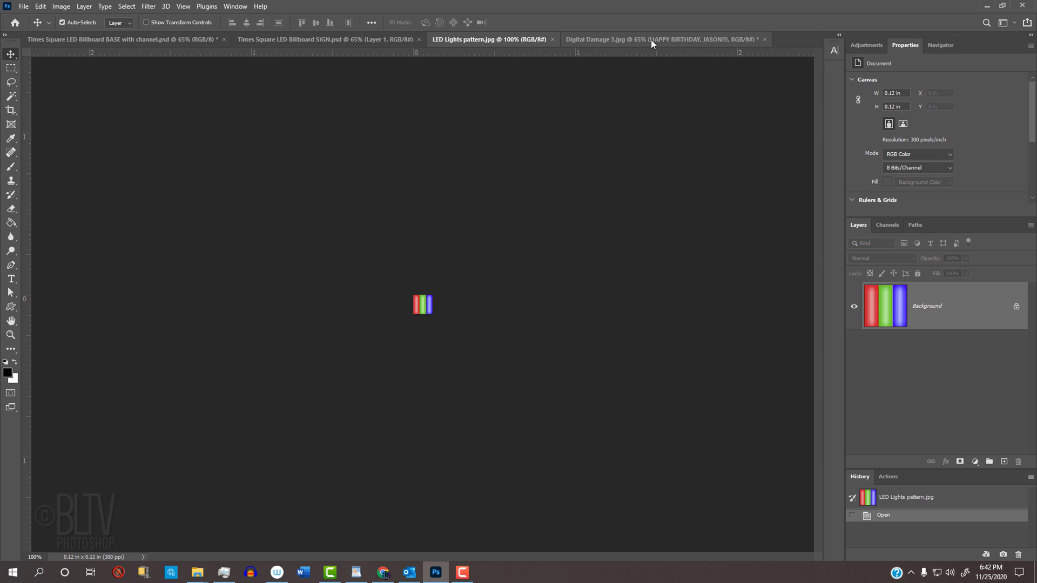
Add a Pattern Fill layer over the sign text using the RGB LED pattern at 30% scale
click(651, 40)
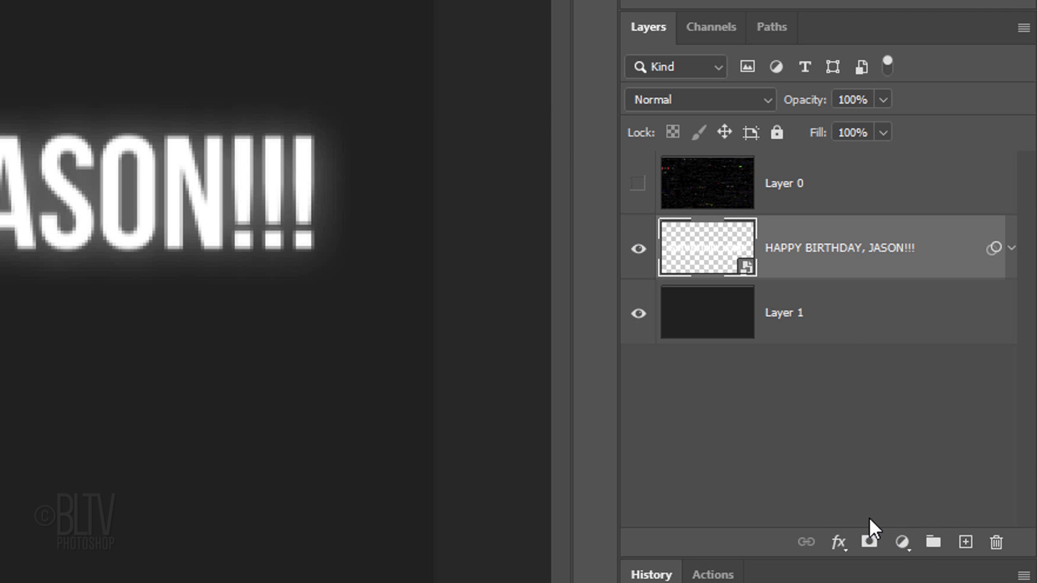
click(898, 543)
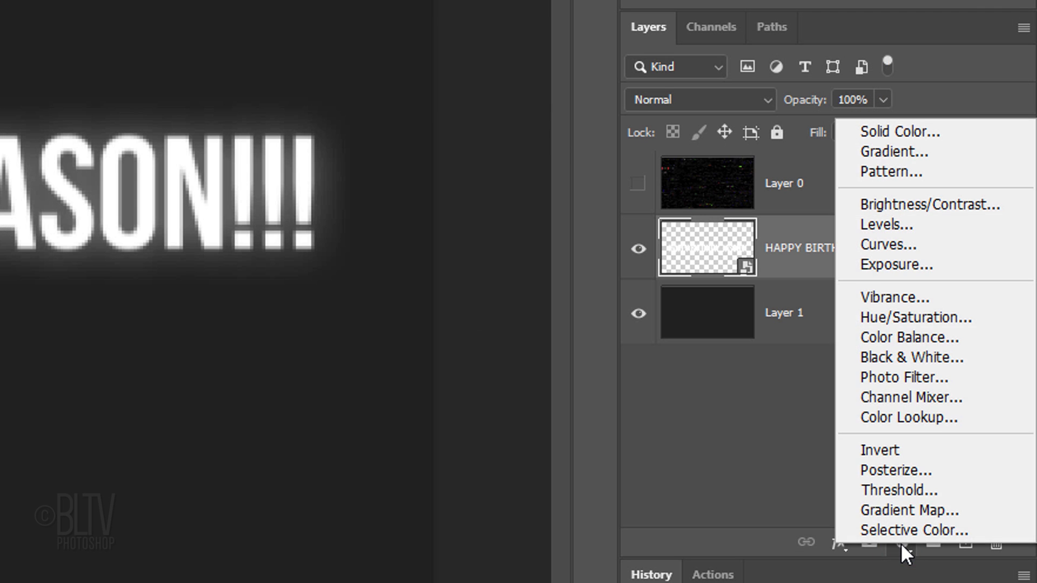
click(895, 173)
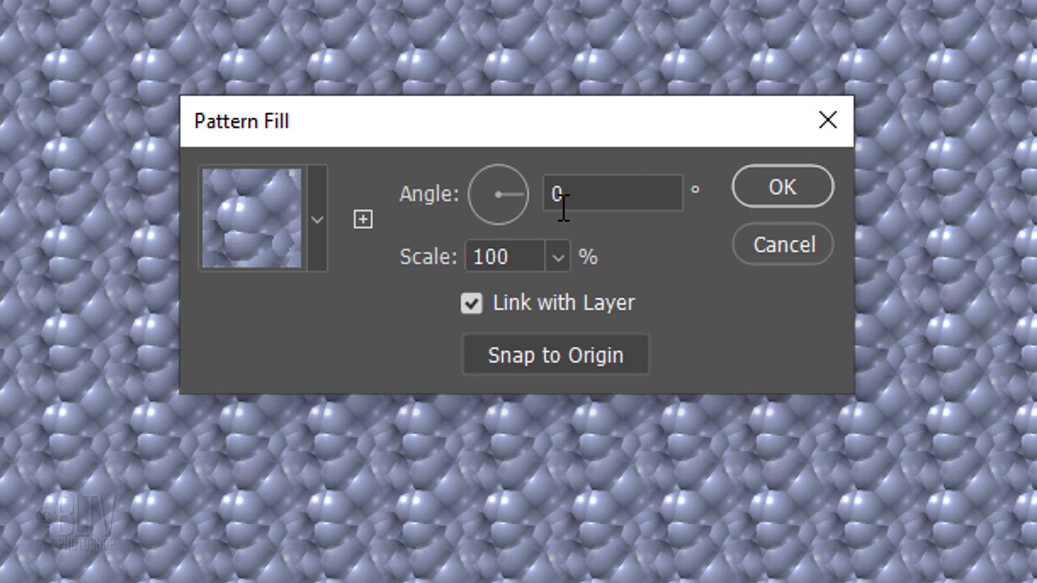
click(316, 220)
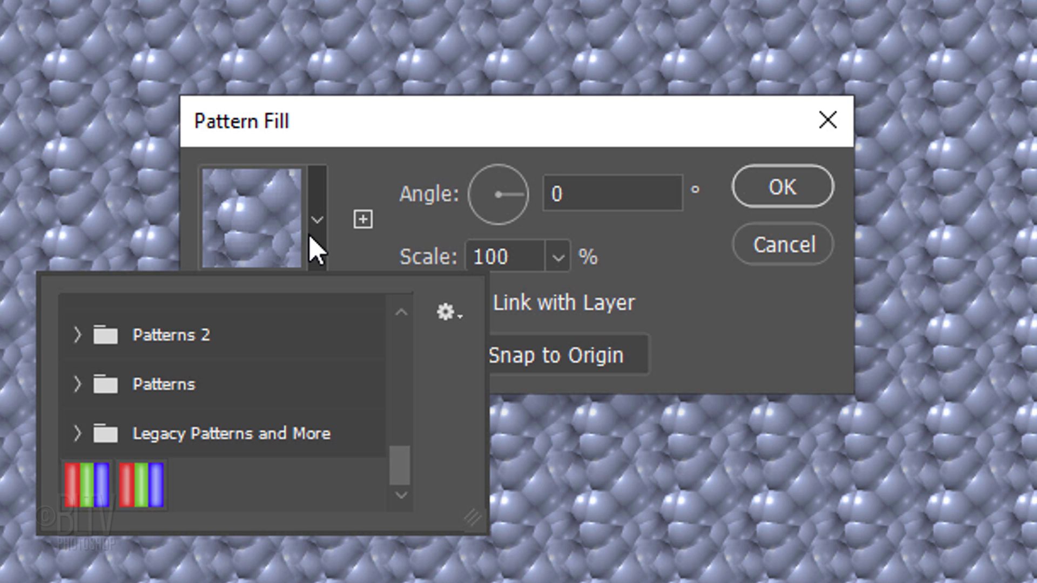
click(142, 485)
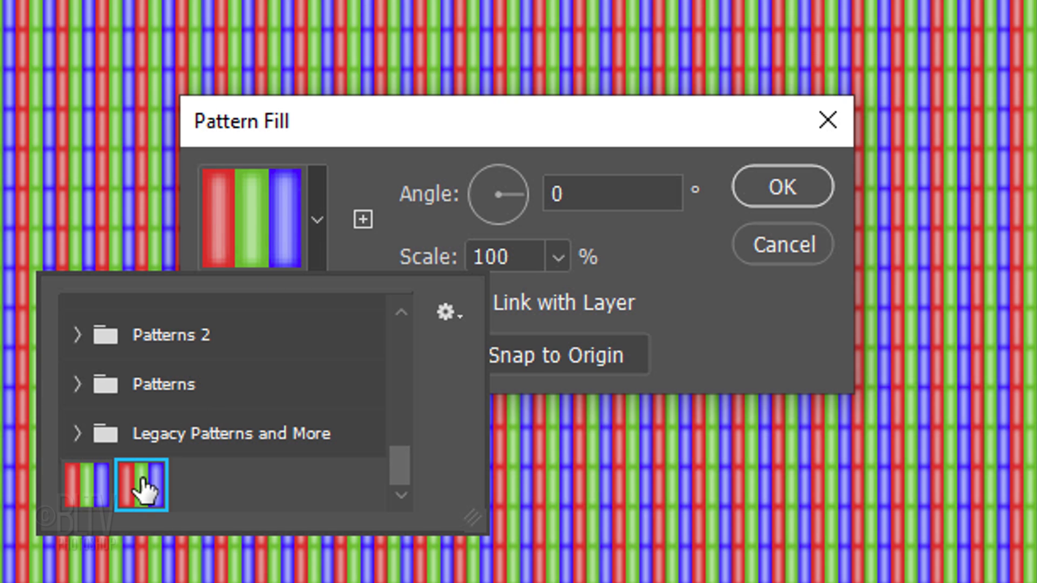
click(651, 323)
double_click(518, 257)
text(30)
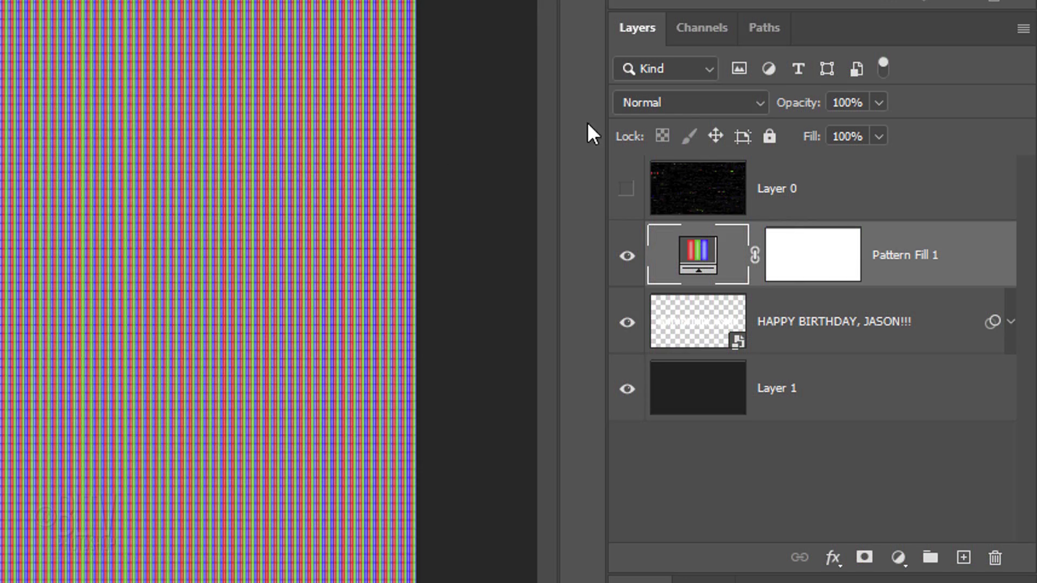
Set the Pattern Fill blend mode to Multiply and add a Levels adjustment layer
click(682, 102)
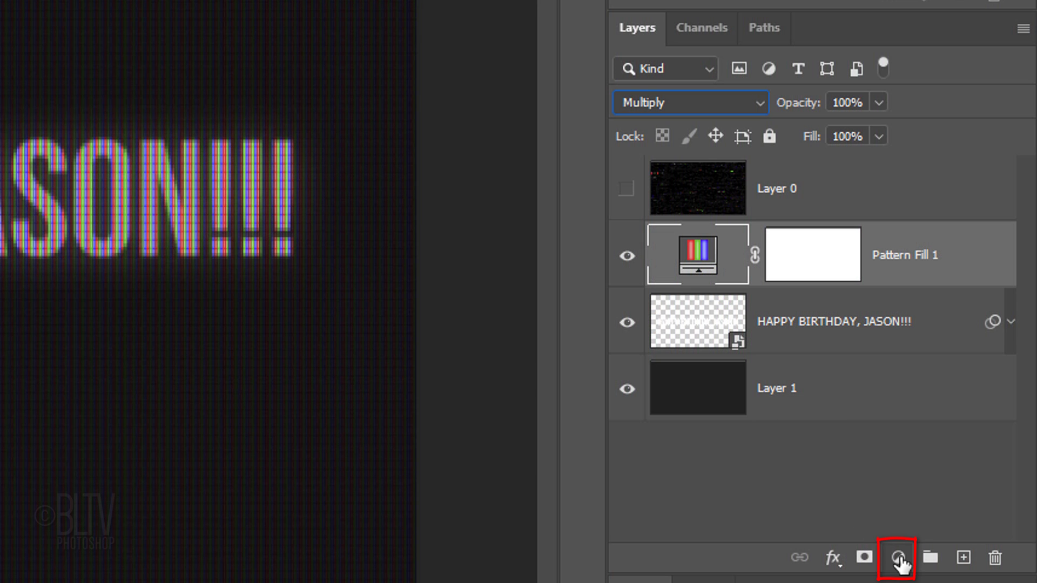
click(899, 558)
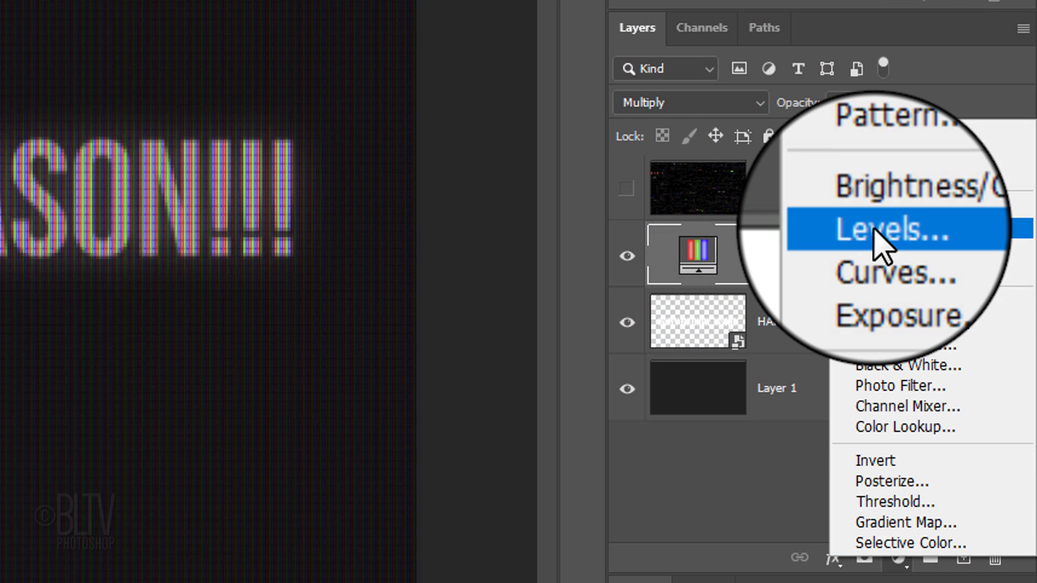
click(873, 227)
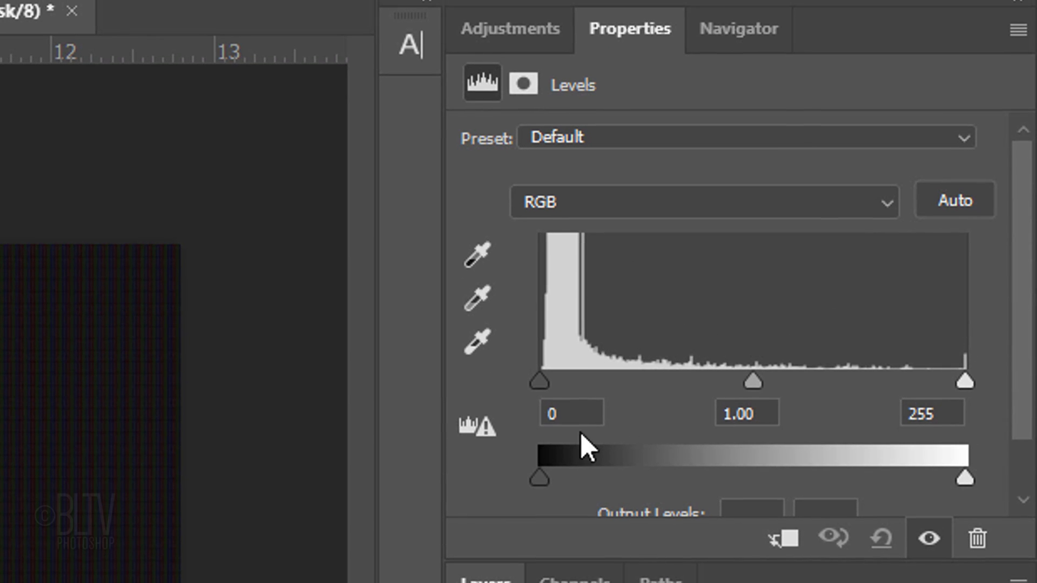
Set the Levels input values to 18, 2.6 and 185
click(591, 336)
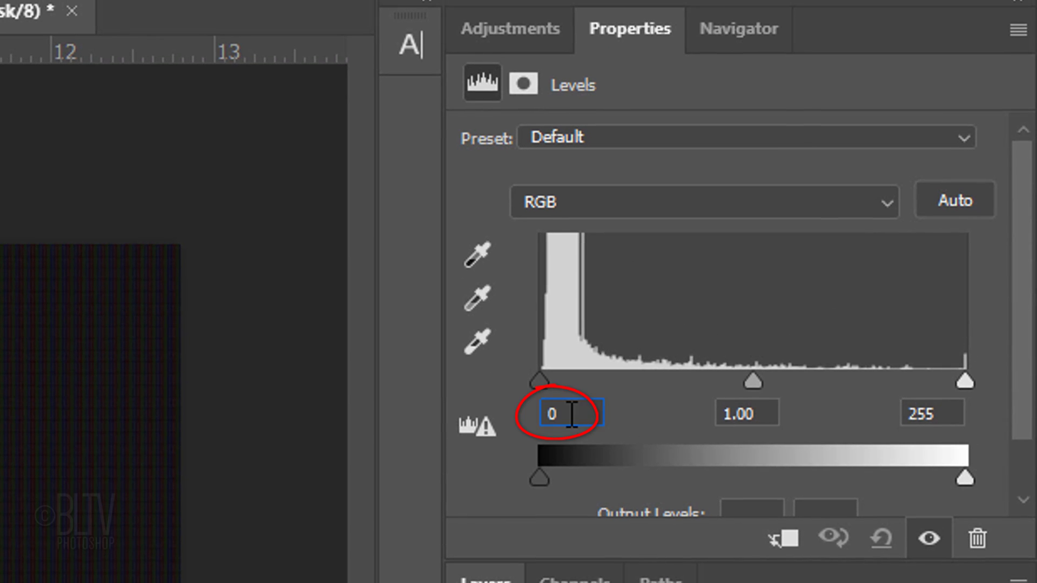
text(18)
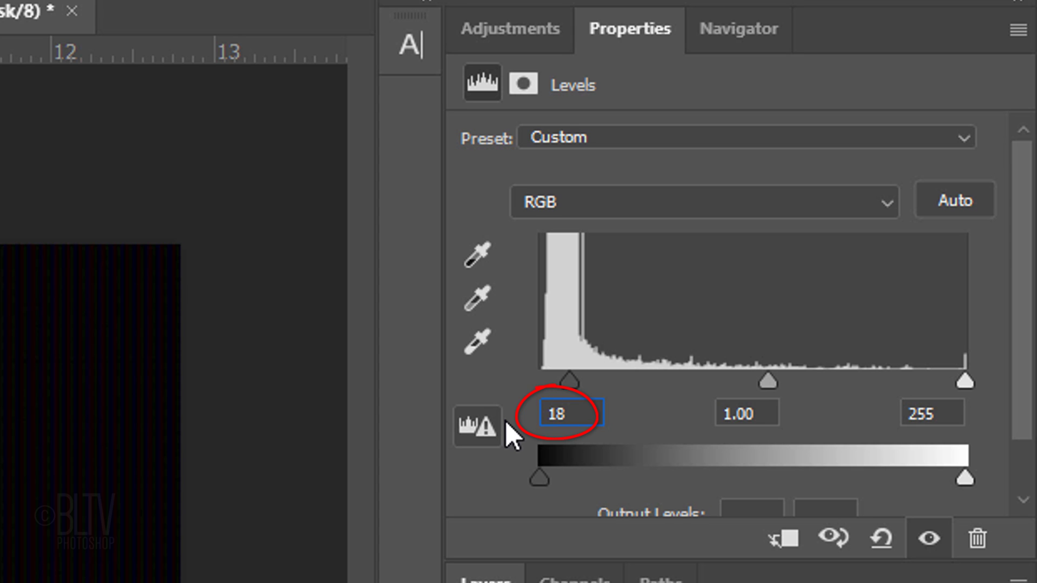
click(760, 413)
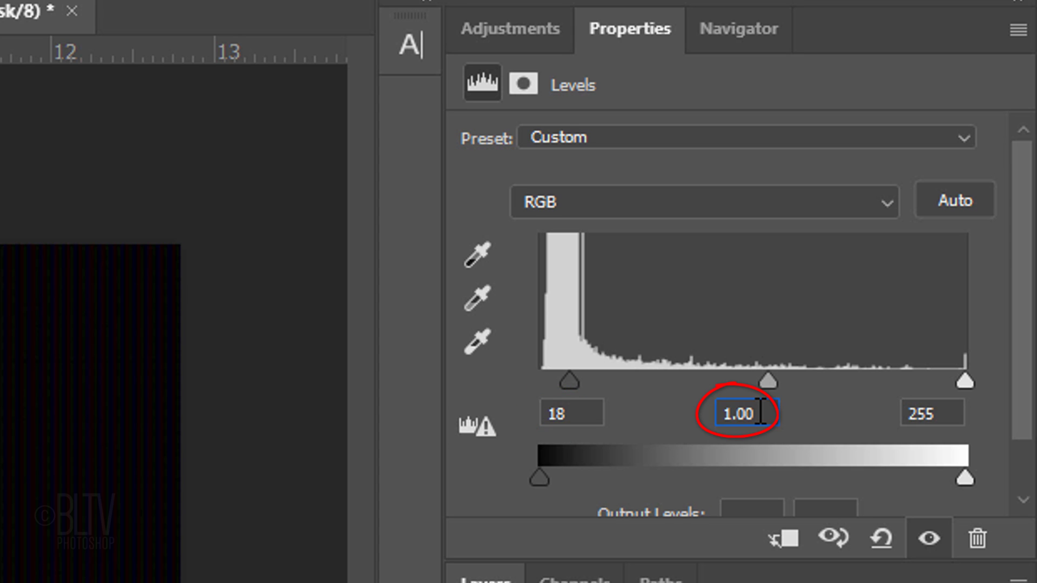
text(2.6)
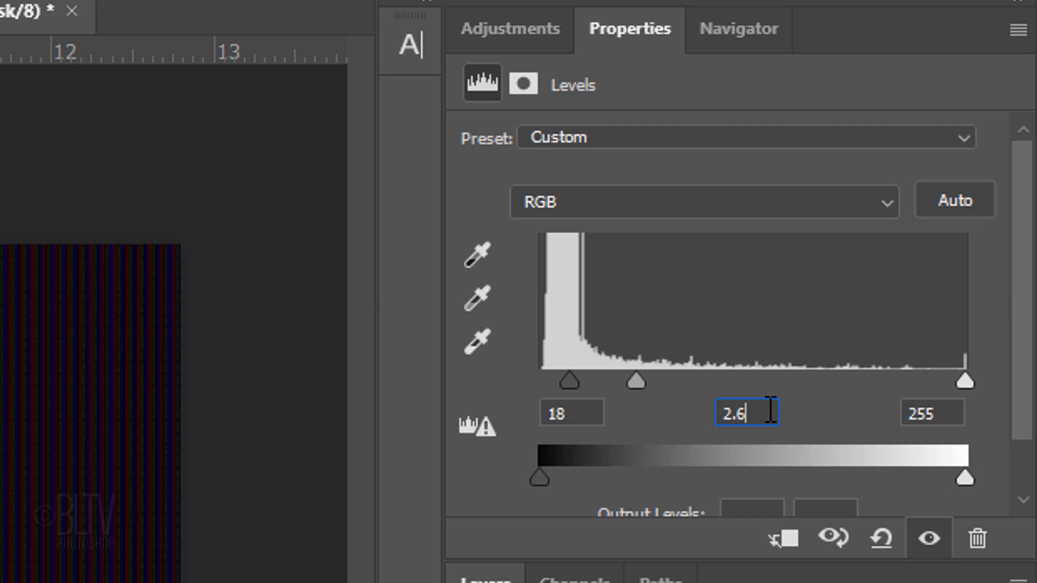
click(940, 411)
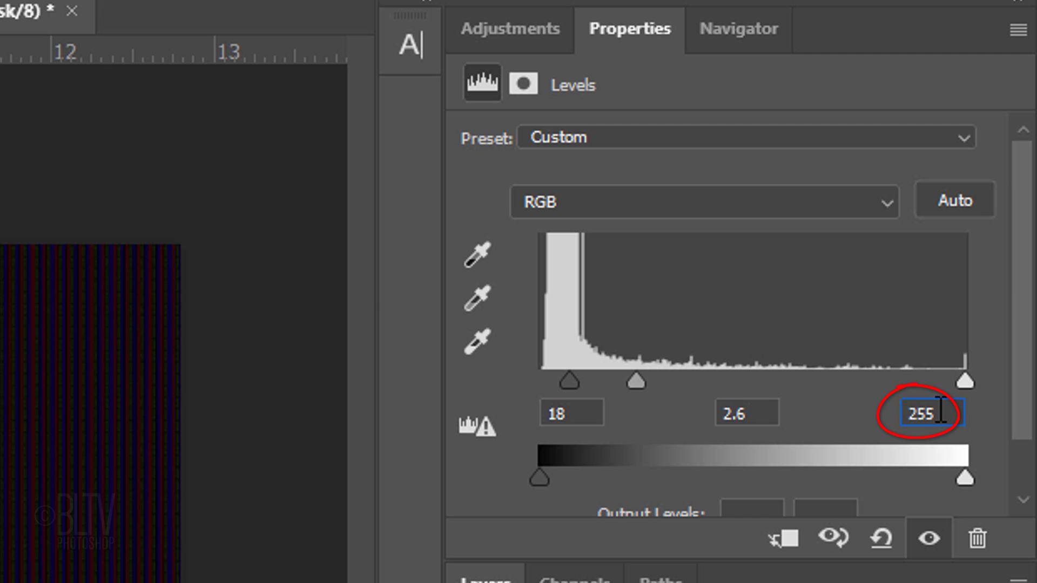
text(185)
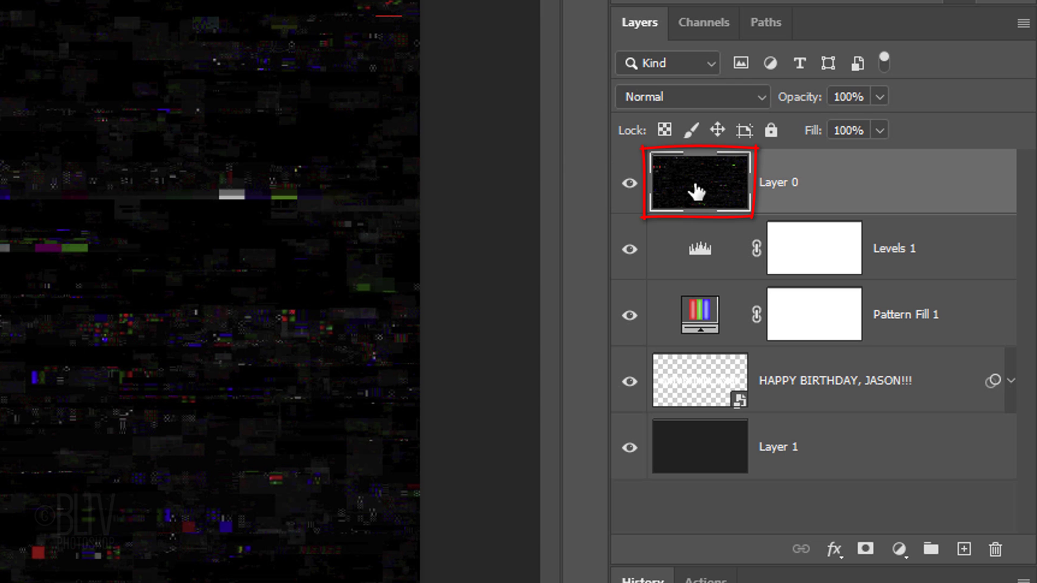
Set Layer 0's glitch texture to Screen blend mode and stamp all visible layers into Layer 2
click(681, 95)
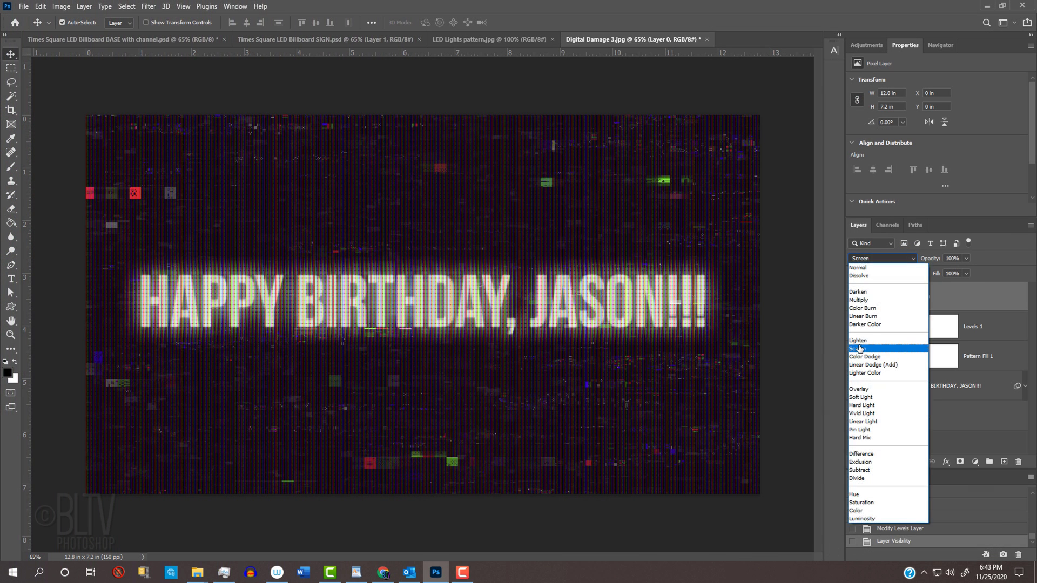
click(859, 348)
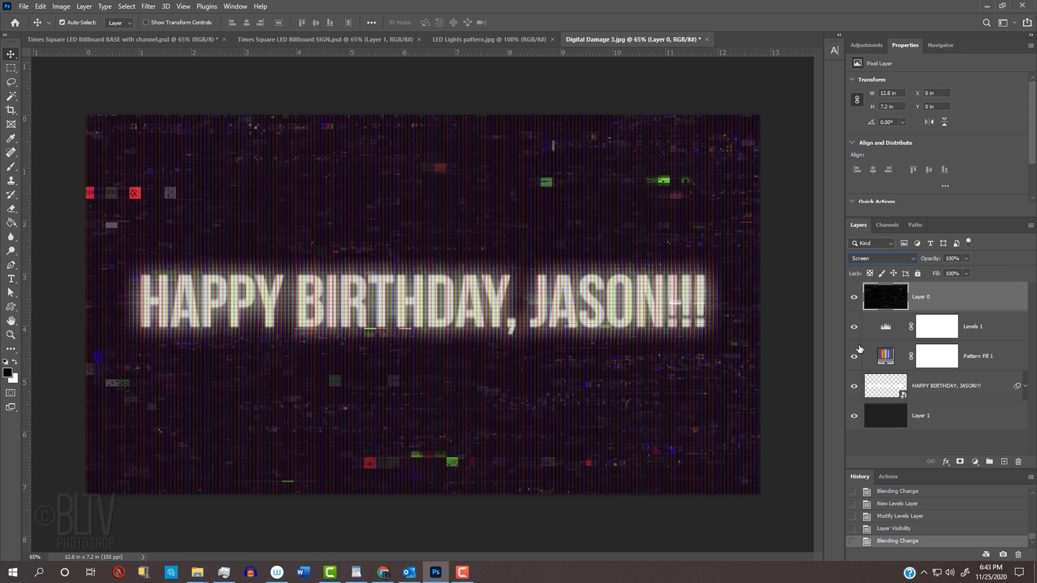
key(ctrl+alt+shift+e)
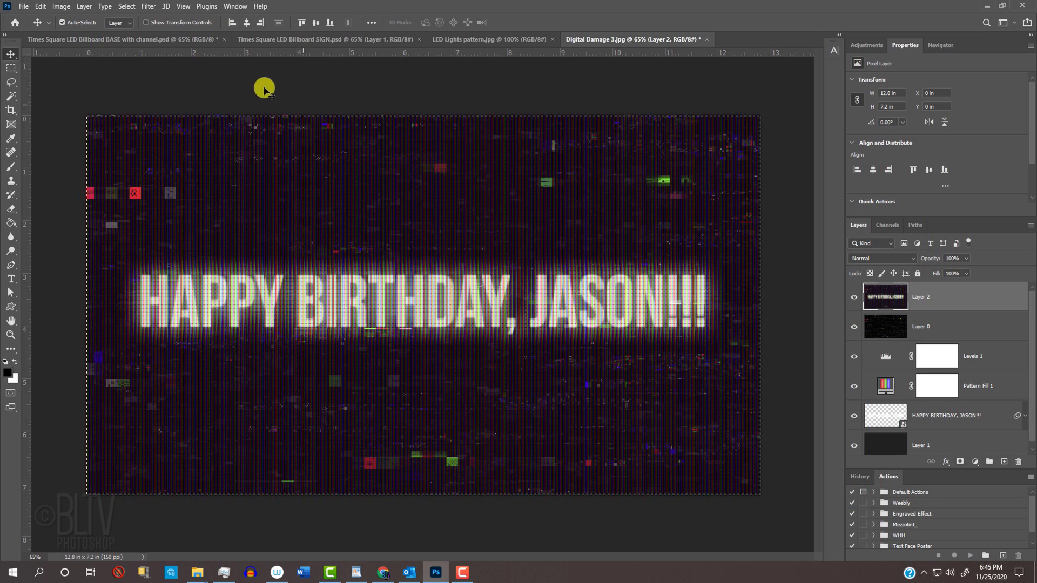
In the Times Square billboard document, add an empty layer and launch Filter > Vanishing Point
click(144, 39)
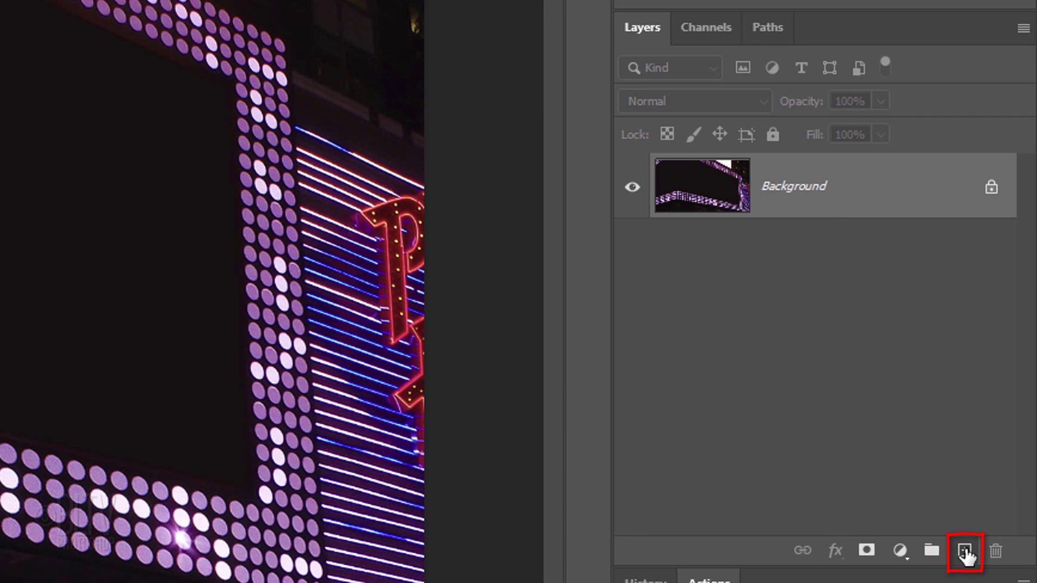
click(965, 551)
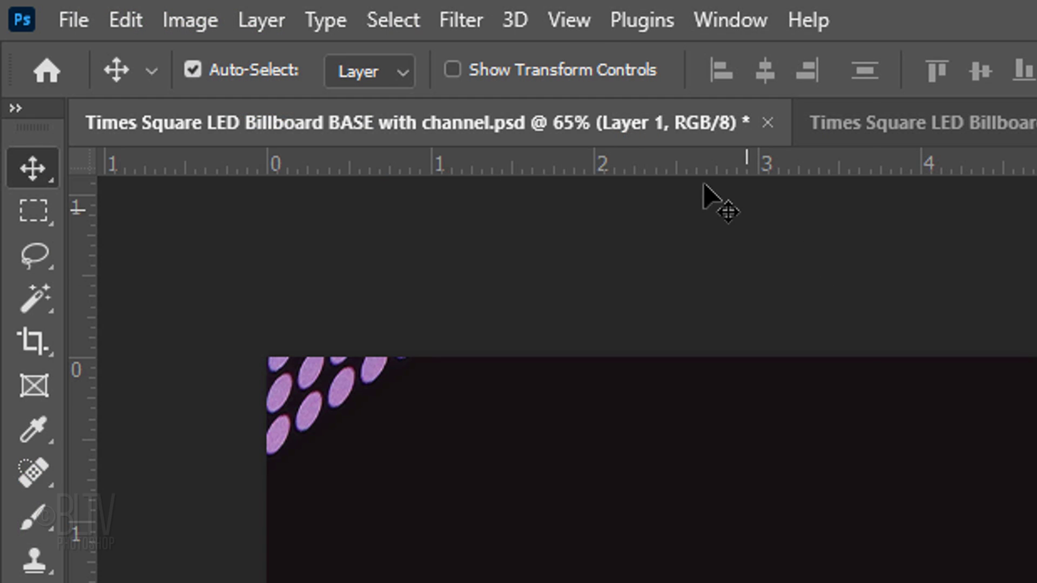
click(462, 24)
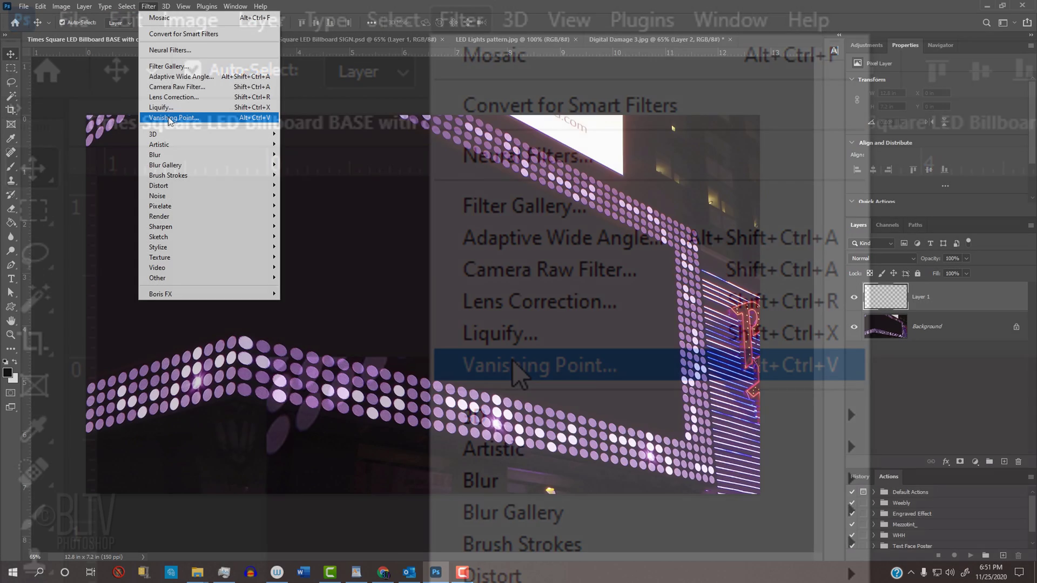
click(513, 365)
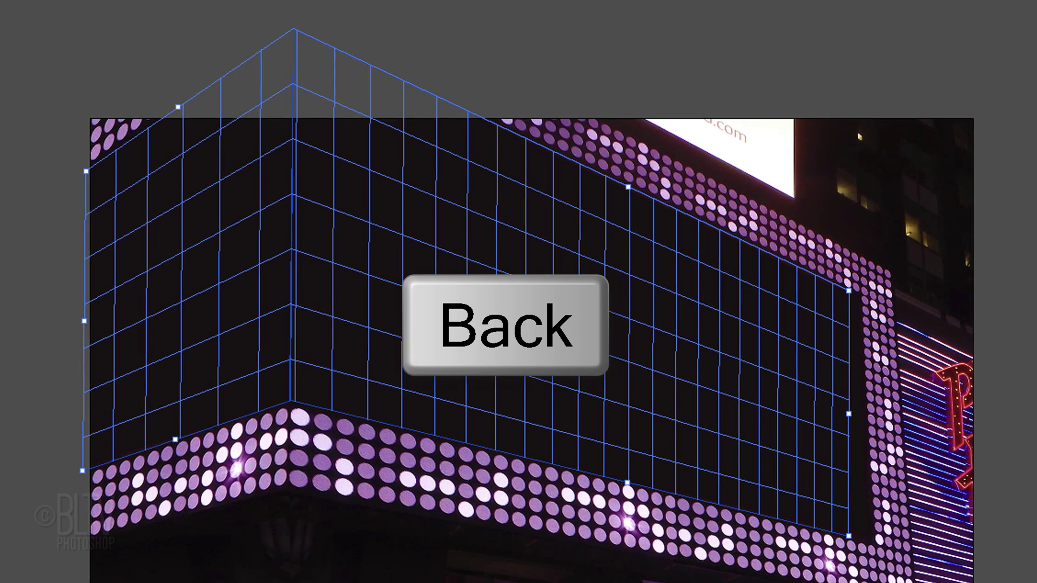
Replace the old plane with a four-corner perspective plane over the billboard's front face
key(BackSpace)
click(290, 403)
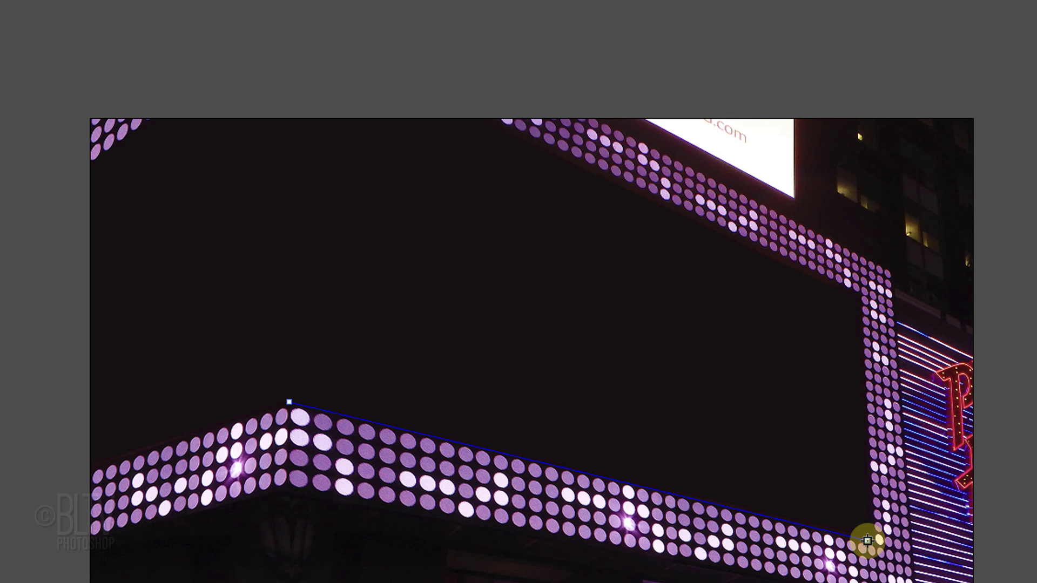
click(866, 540)
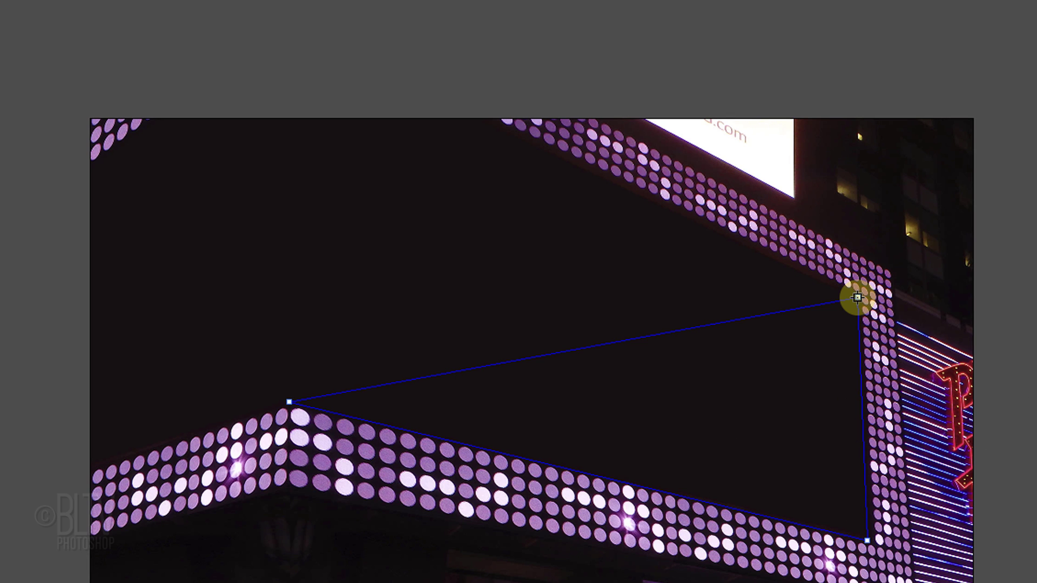
click(858, 297)
click(285, 26)
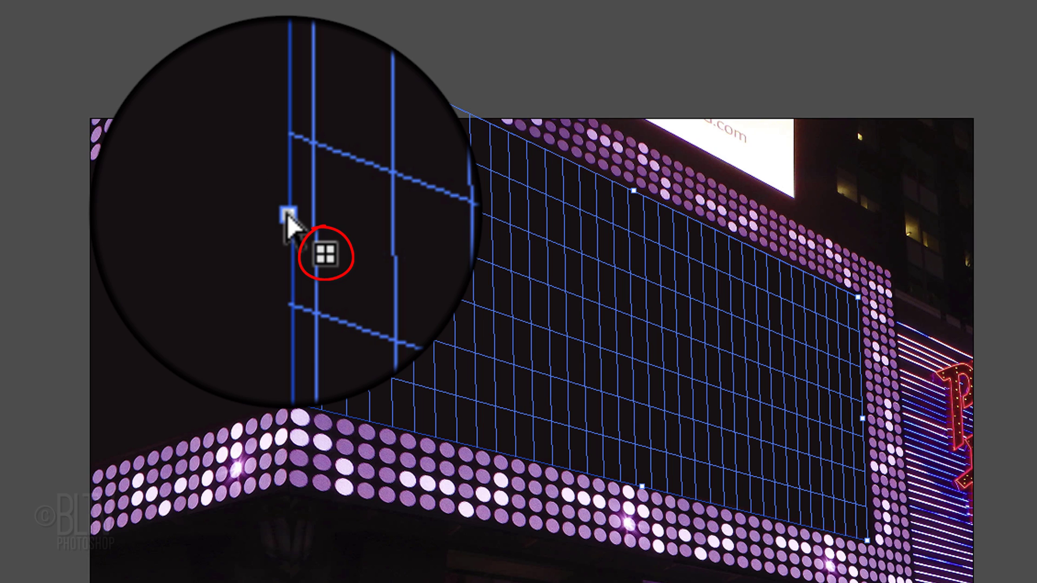
Pull a perpendicular plane off the left edge and fit its corners to the billboard's left face
click(287, 213)
key(ctrl)
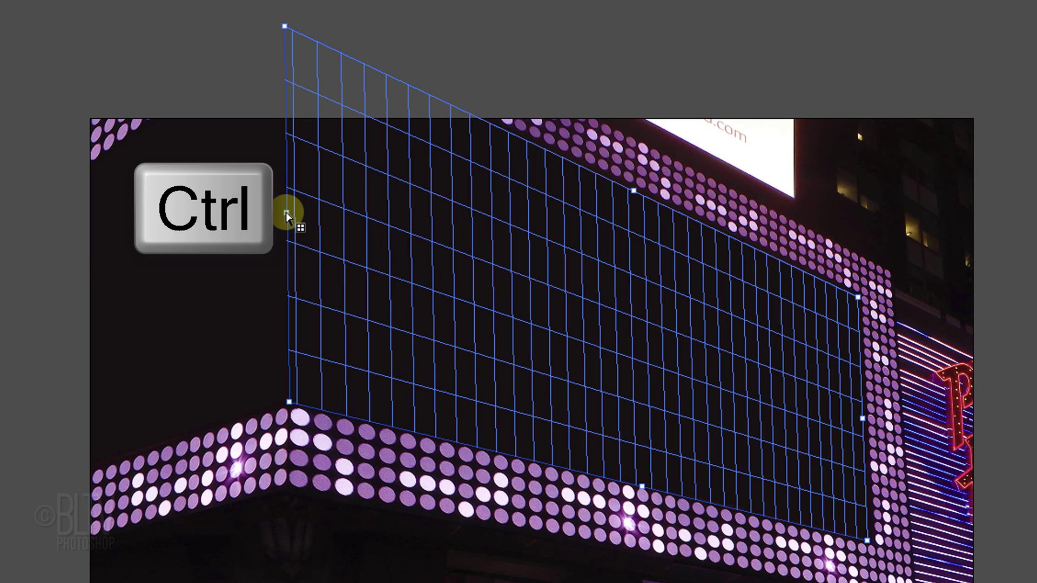
drag(287, 213, 87, 249)
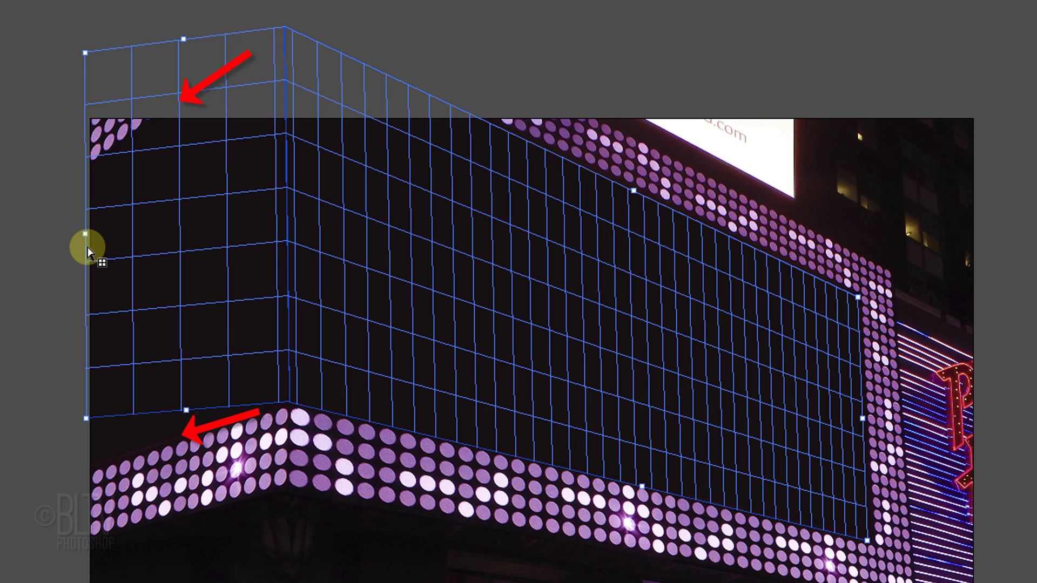
click(89, 296)
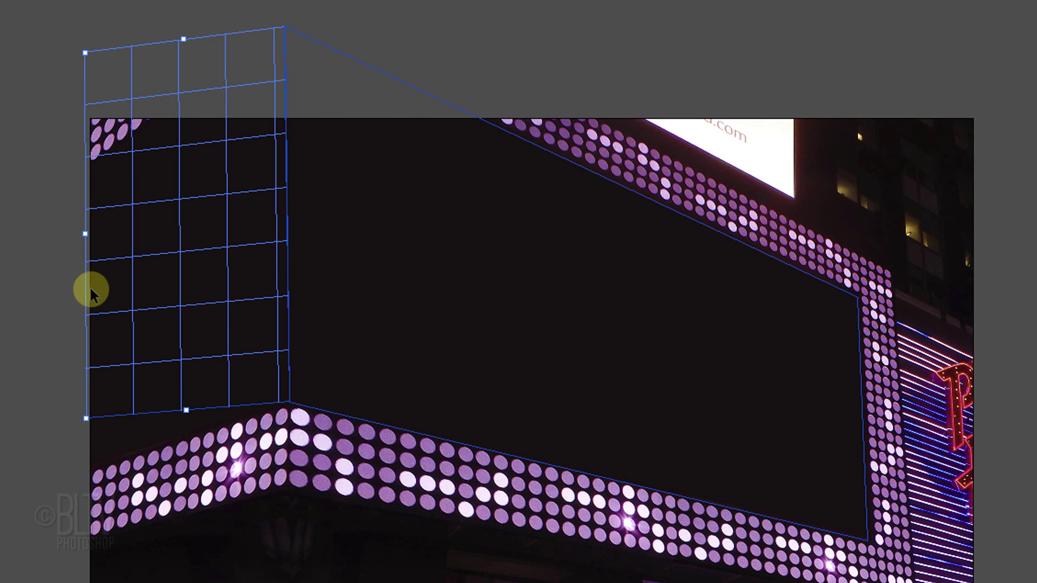
drag(86, 419, 95, 465)
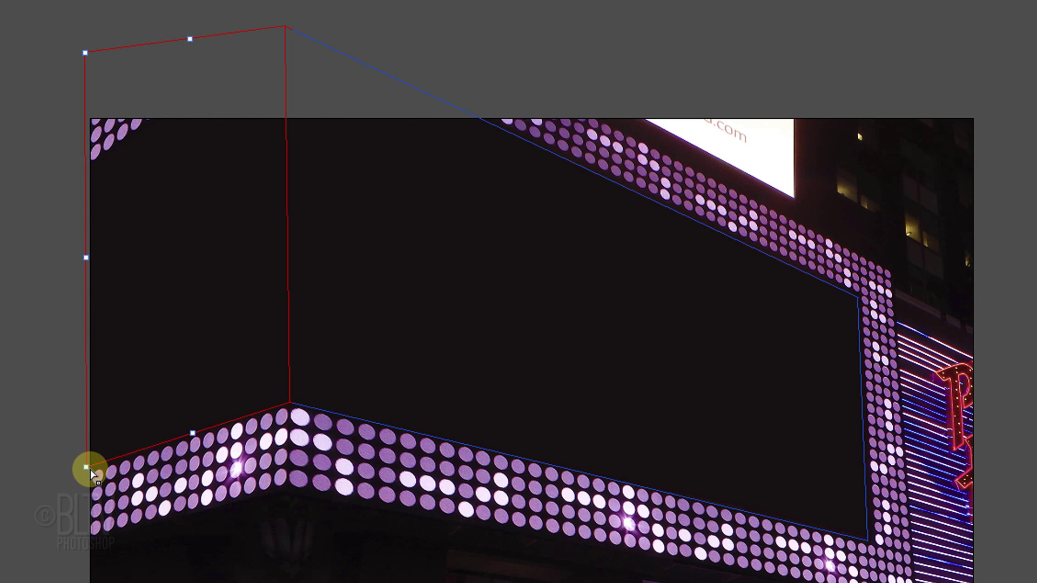
drag(84, 52, 89, 173)
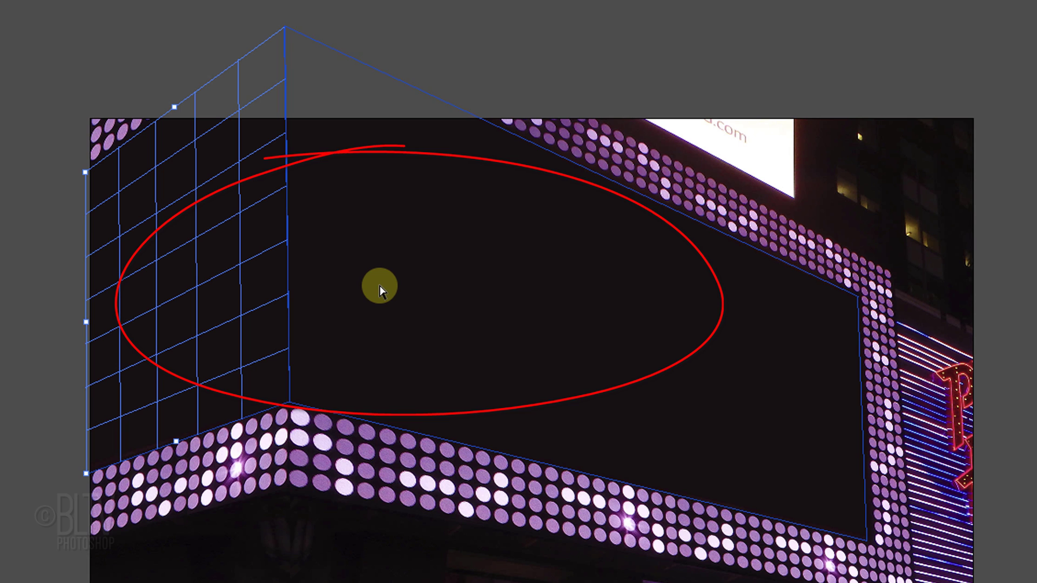
Paste the birthday sign into both perspective planes, slide it down, enlarge it, and commit
key(ctrl+v)
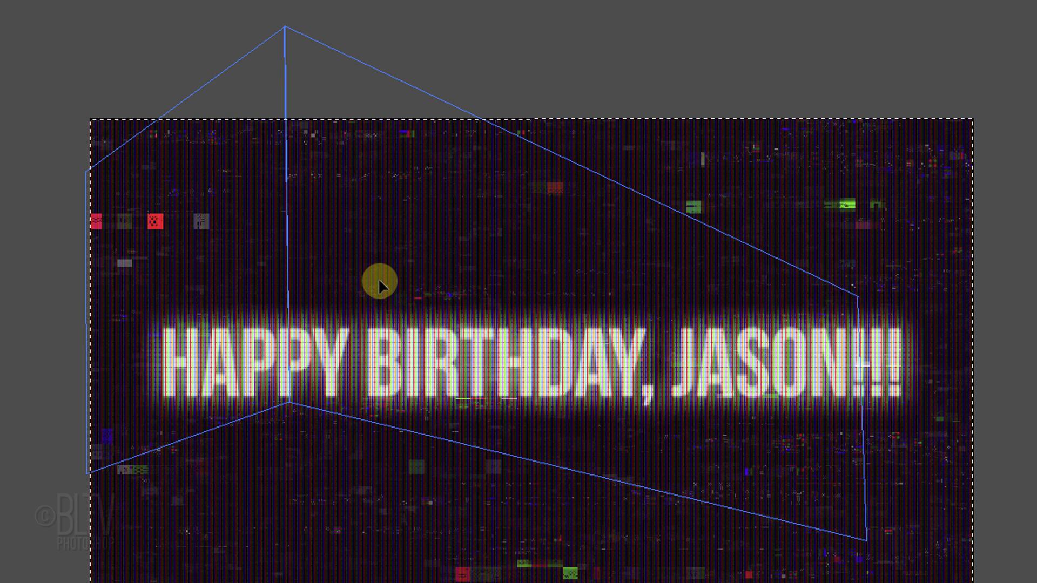
mouse_move(379, 280)
mouse_down()
mouse_move(367, 332)
mouse_move(249, 260)
mouse_move(464, 297)
mouse_move(405, 278)
mouse_up()
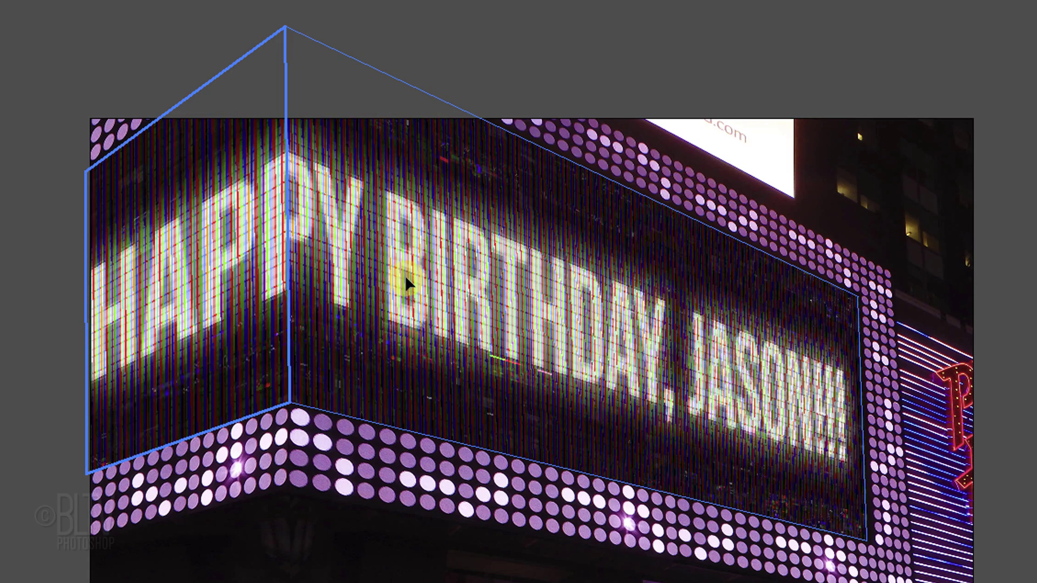
drag(403, 274, 344, 447)
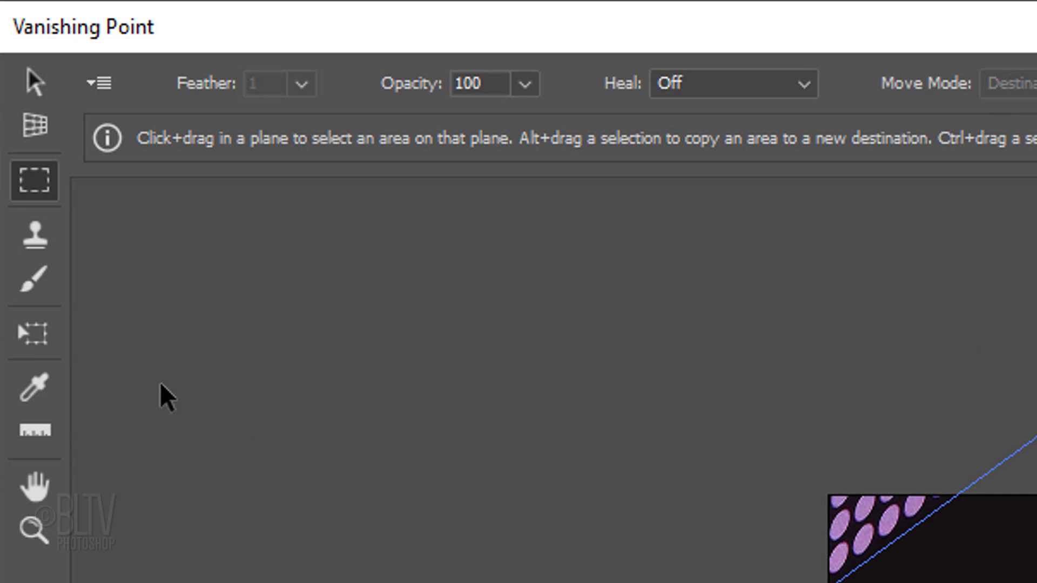
click(32, 334)
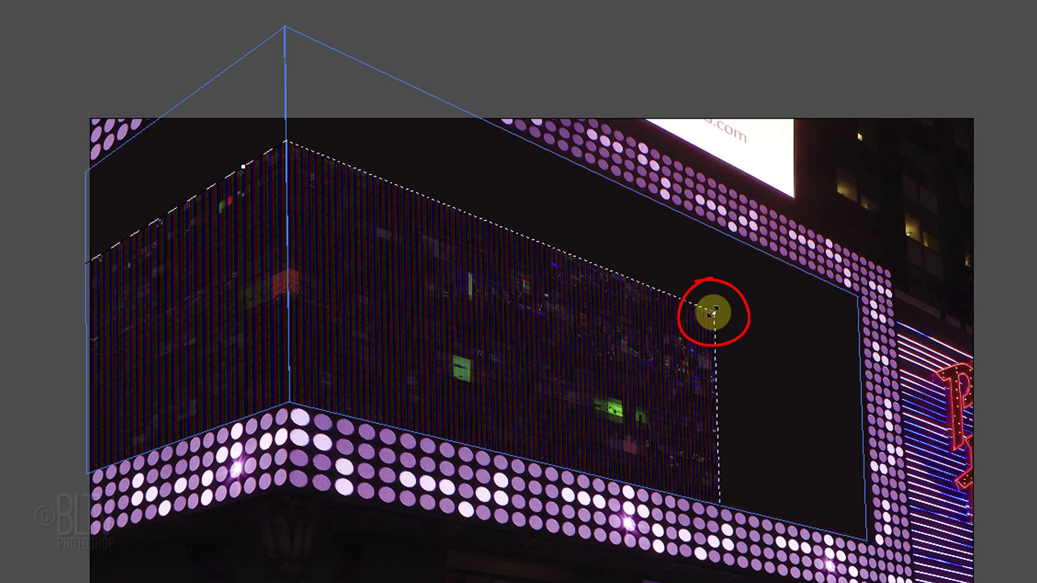
mouse_move(710, 307)
mouse_down()
mouse_move(770, 279)
mouse_move(718, 381)
mouse_up()
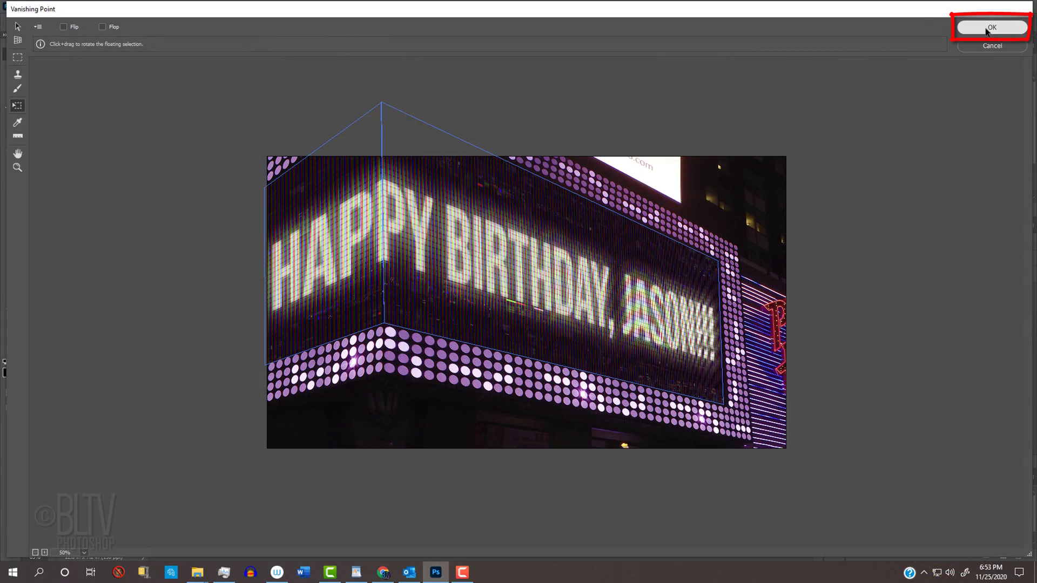
click(985, 28)
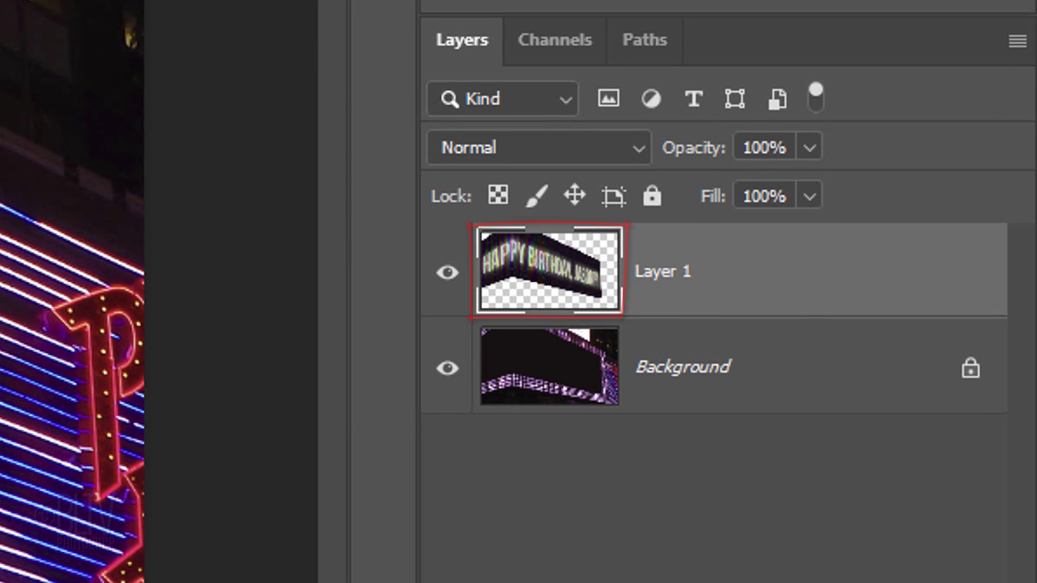
Load the Alpha 1 channel as a selection and add it as Layer 1's layer mask
click(561, 43)
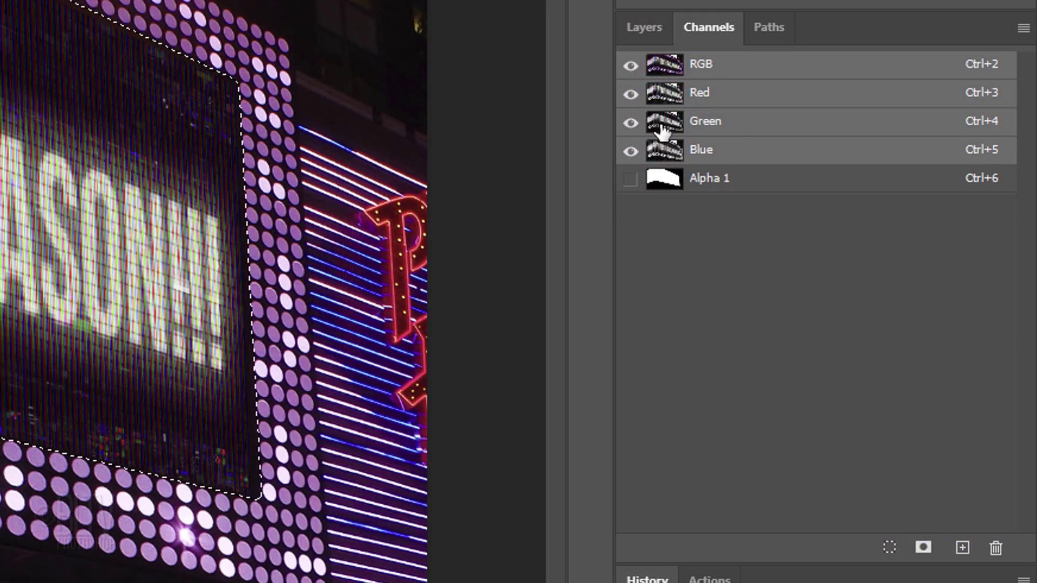
click(648, 32)
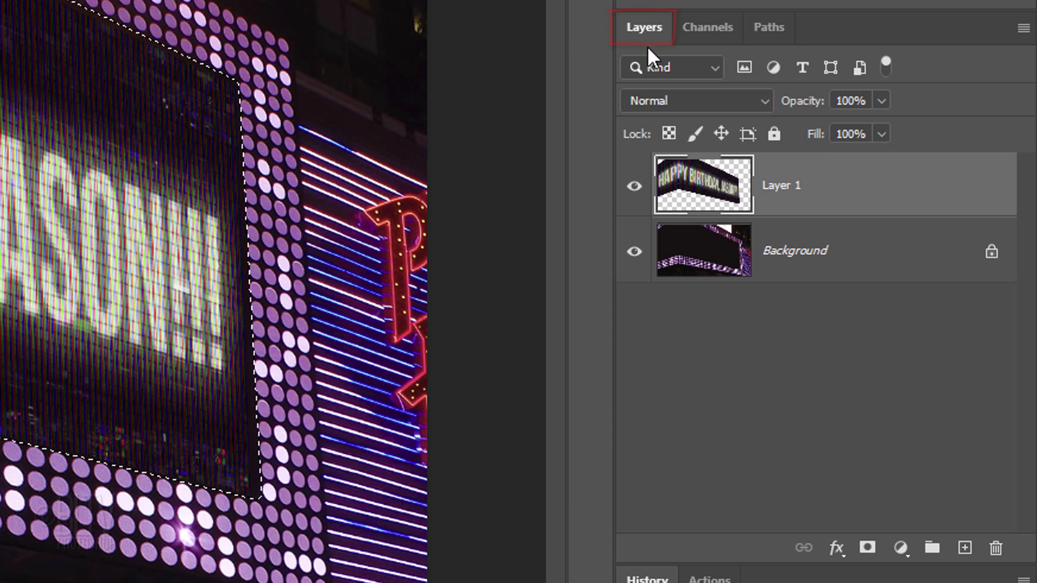
click(866, 548)
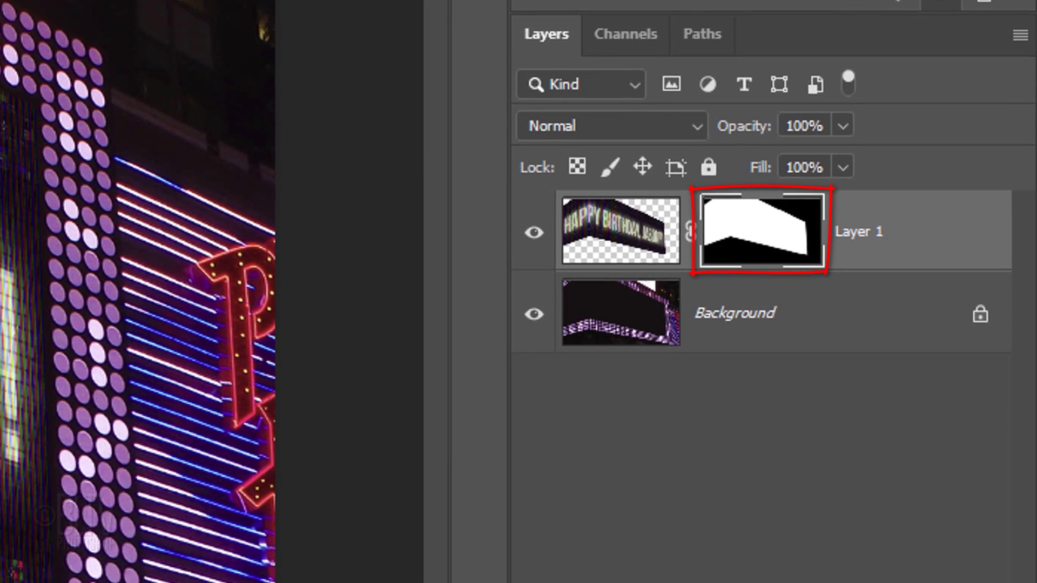